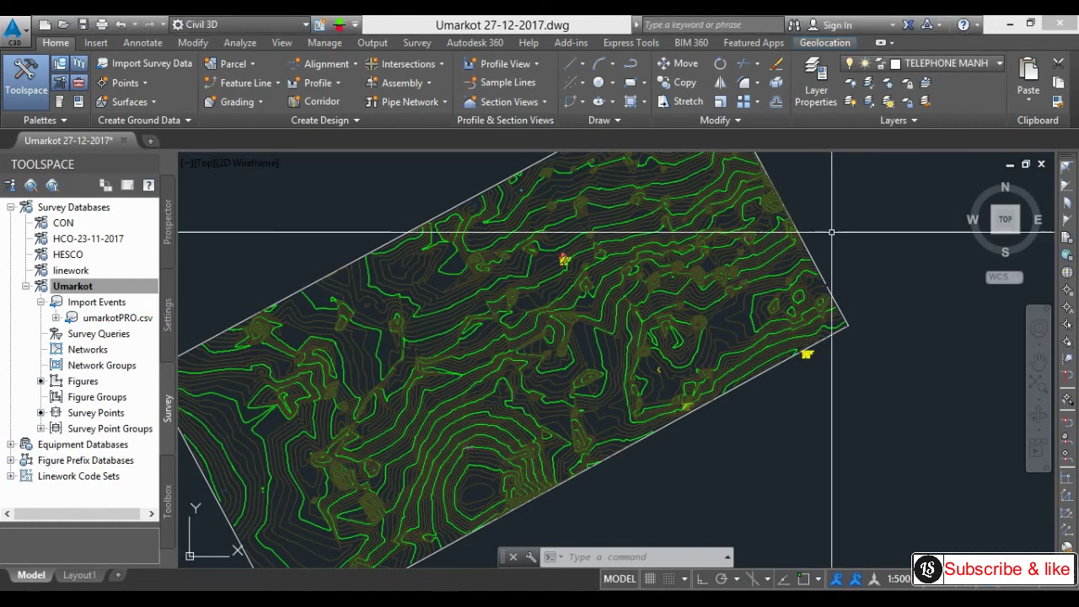
Pan and zoom around the Umarkot contour map to inspect it
{"action": "middle_click_drag", "start_coordinate": [822, 232], "coordinate": [824, 293]}
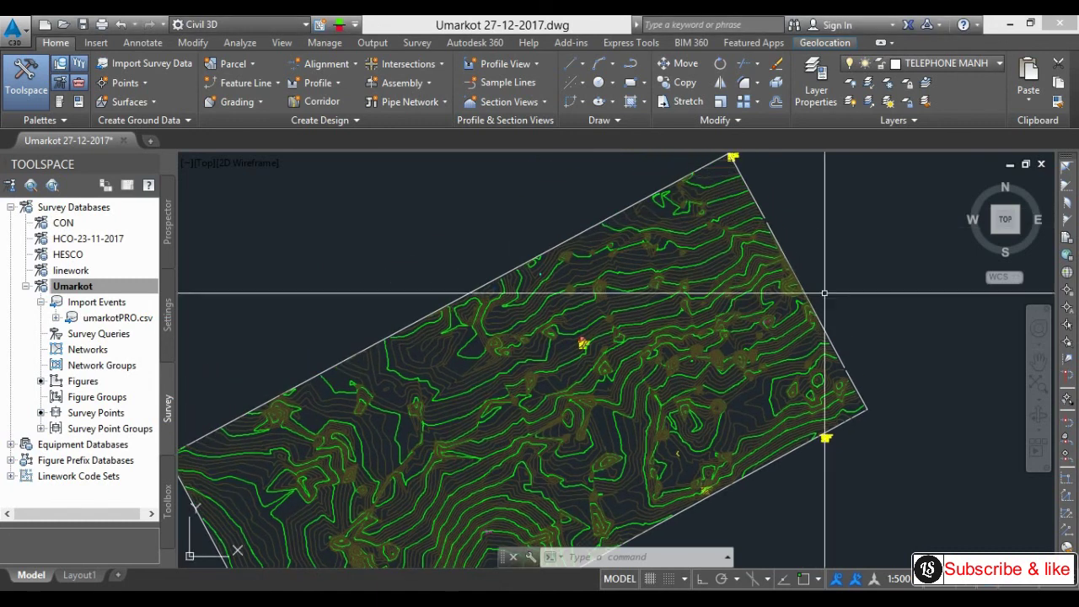
{"action": "scroll", "coordinate": [732, 217], "scroll_direction": "up", "scroll_amount": 4}
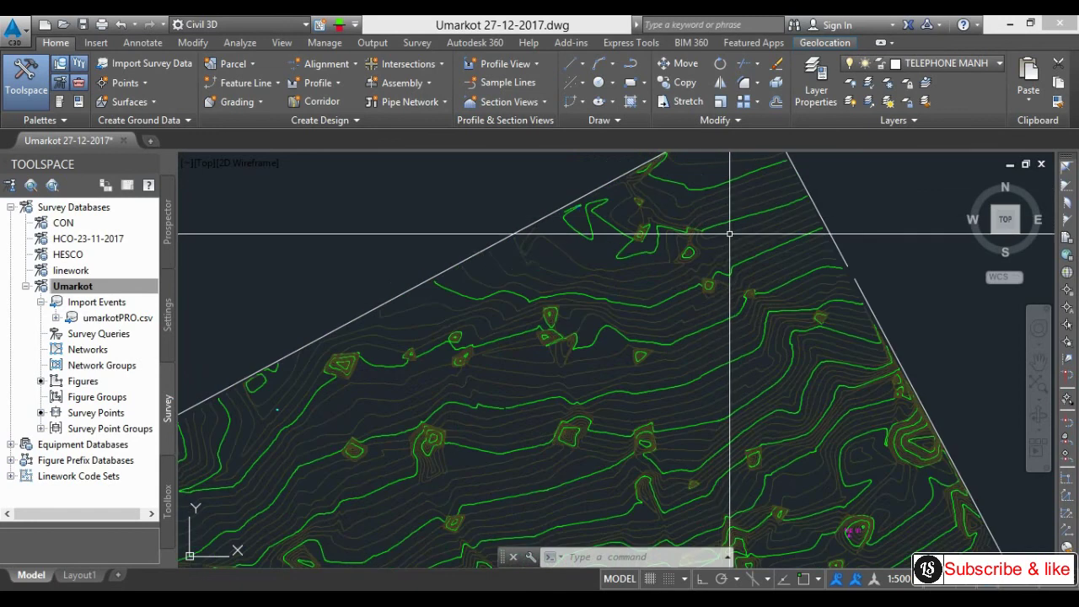
{"action": "key", "text": "Escape"}
{"action": "key", "text": "Escape"}
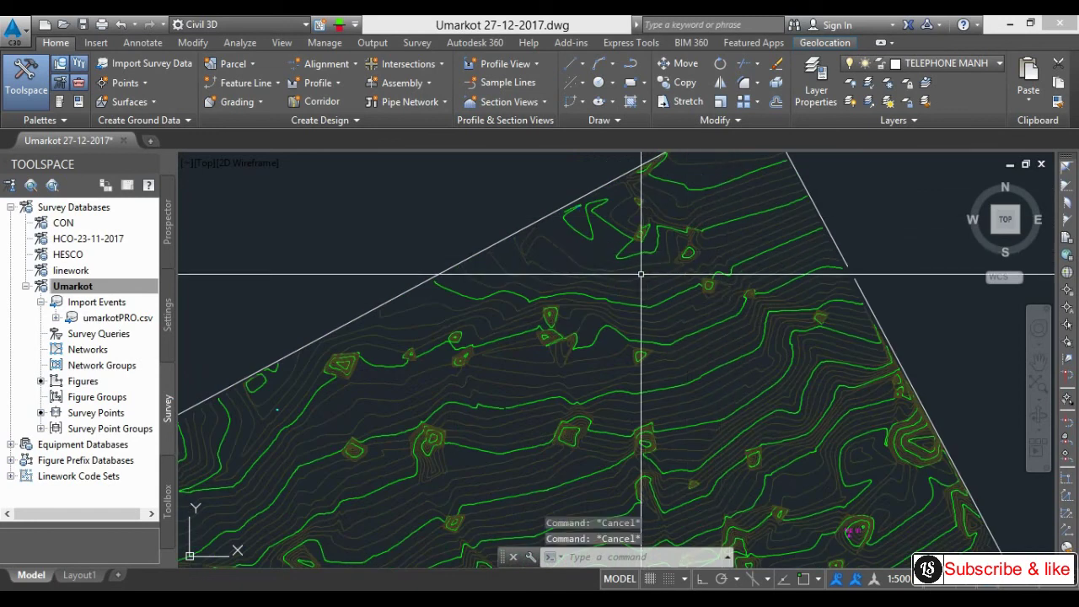
{"action": "scroll", "coordinate": [695, 302], "scroll_direction": "down", "scroll_amount": 3}
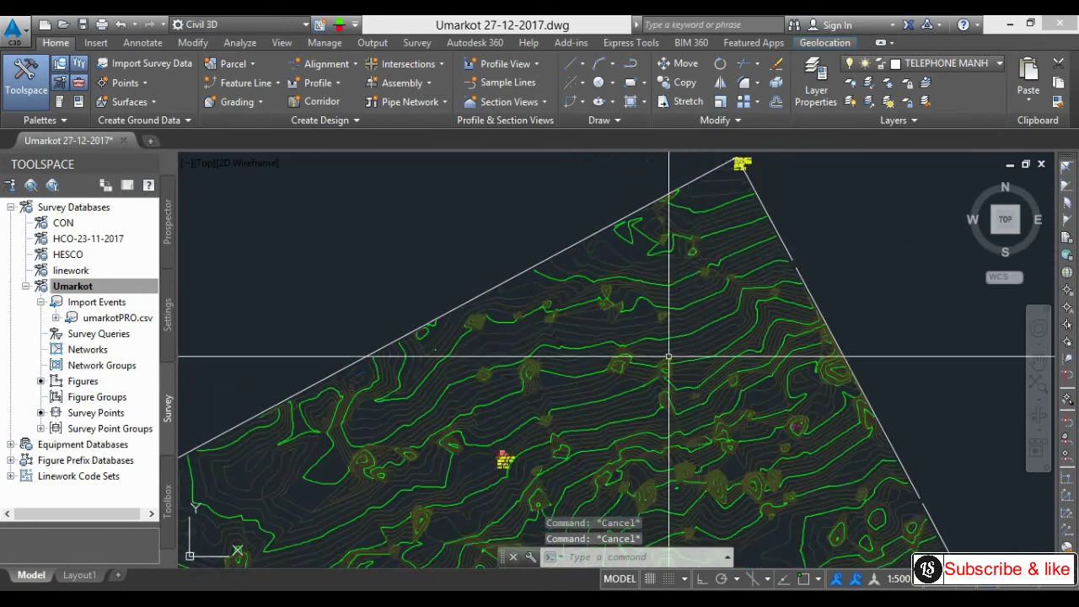
{"action": "scroll", "coordinate": [665, 427], "scroll_direction": "up", "scroll_amount": 2}
{"action": "scroll", "coordinate": [666, 426], "scroll_direction": "down", "scroll_amount": 3}
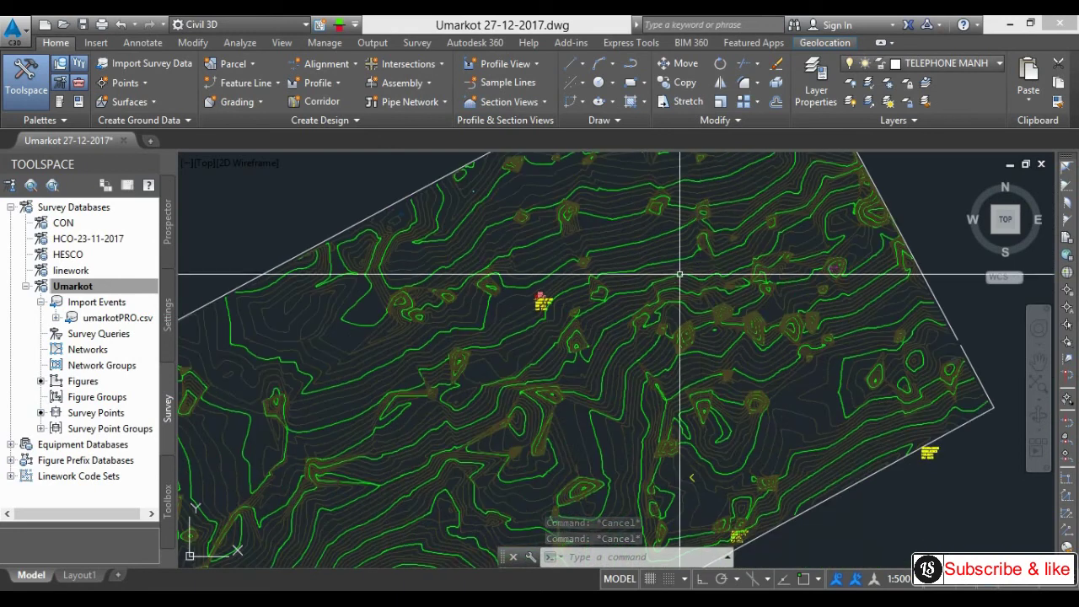
{"action": "scroll", "coordinate": [622, 319], "scroll_direction": "up", "scroll_amount": 2}
{"action": "scroll", "coordinate": [622, 318], "scroll_direction": "down", "scroll_amount": 3}
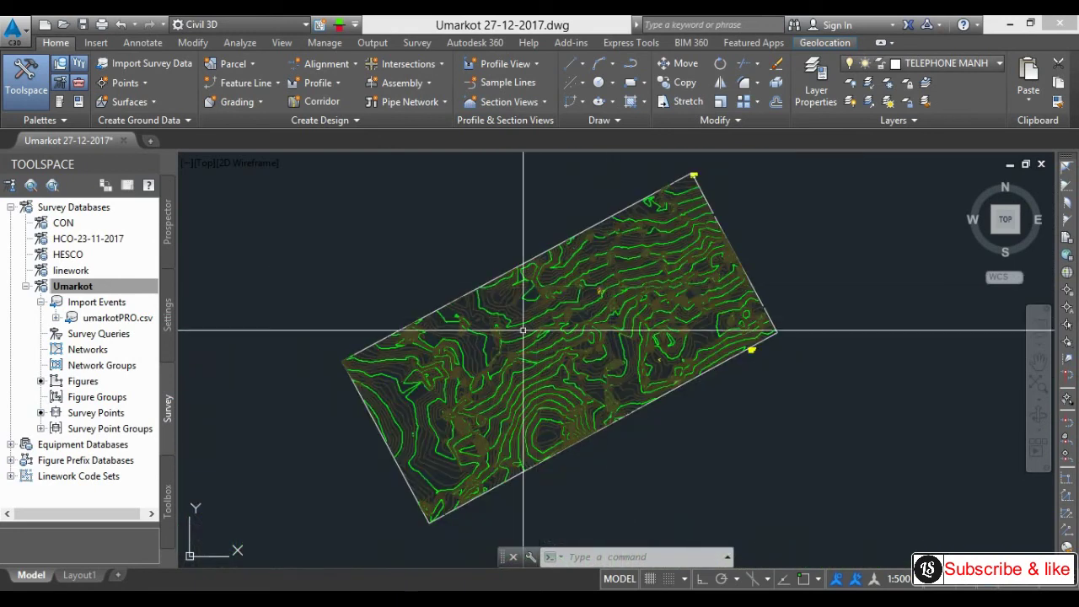
{"action": "scroll", "coordinate": [520, 323], "scroll_direction": "up", "scroll_amount": 2}
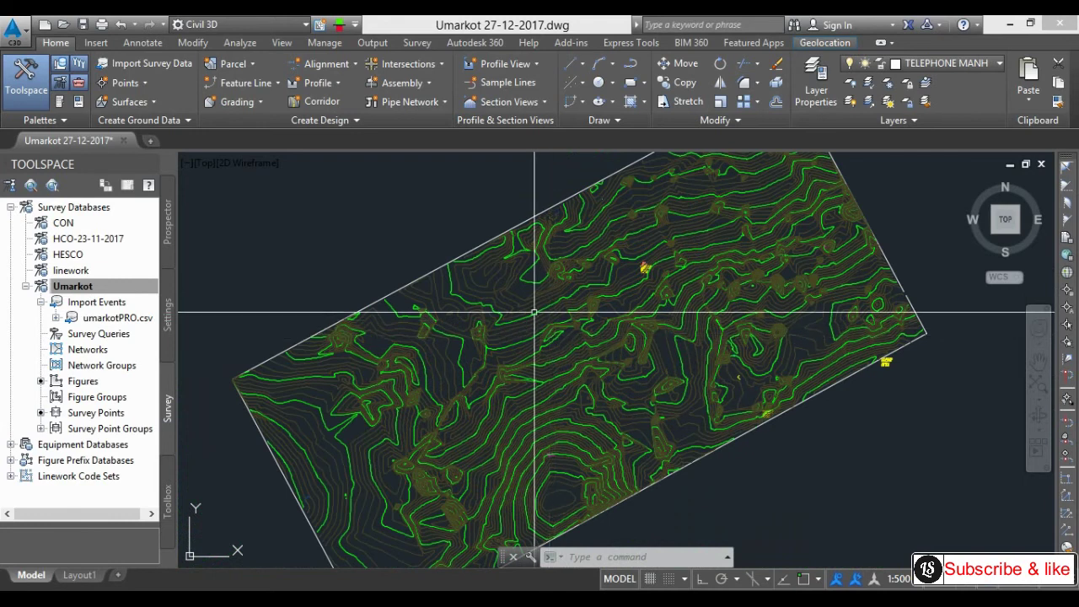
{"action": "key", "text": "Escape"}
{"action": "key", "text": "Escape"}
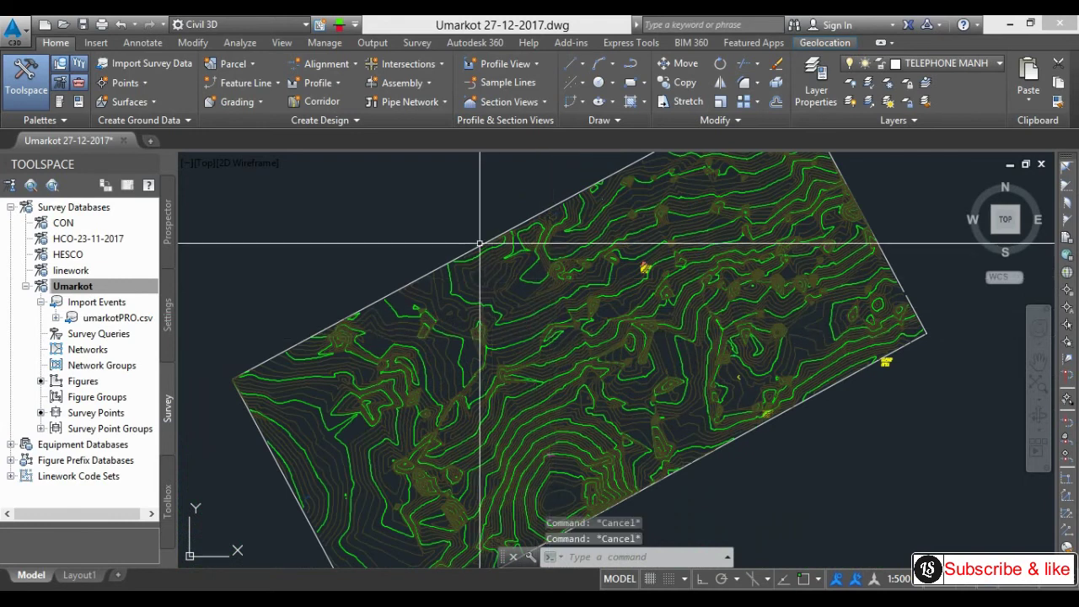
{"action": "scroll", "coordinate": [480, 225], "scroll_direction": "down", "scroll_amount": 2}
{"action": "middle_click_drag", "start_coordinate": [480, 225], "coordinate": [484, 241]}
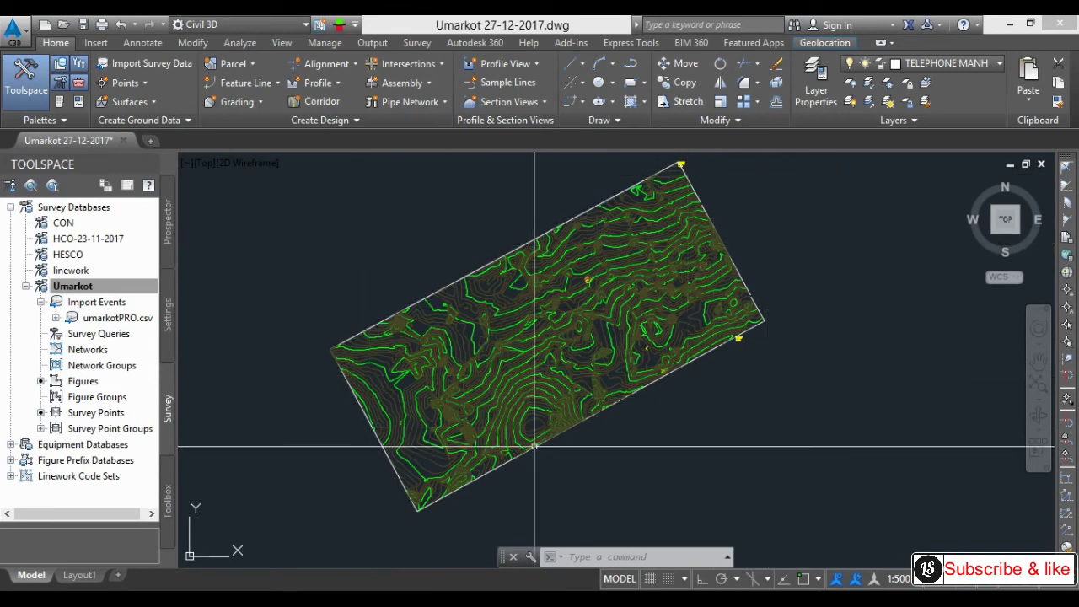
{"action": "key", "text": "Escape"}
{"action": "key", "text": "Escape"}
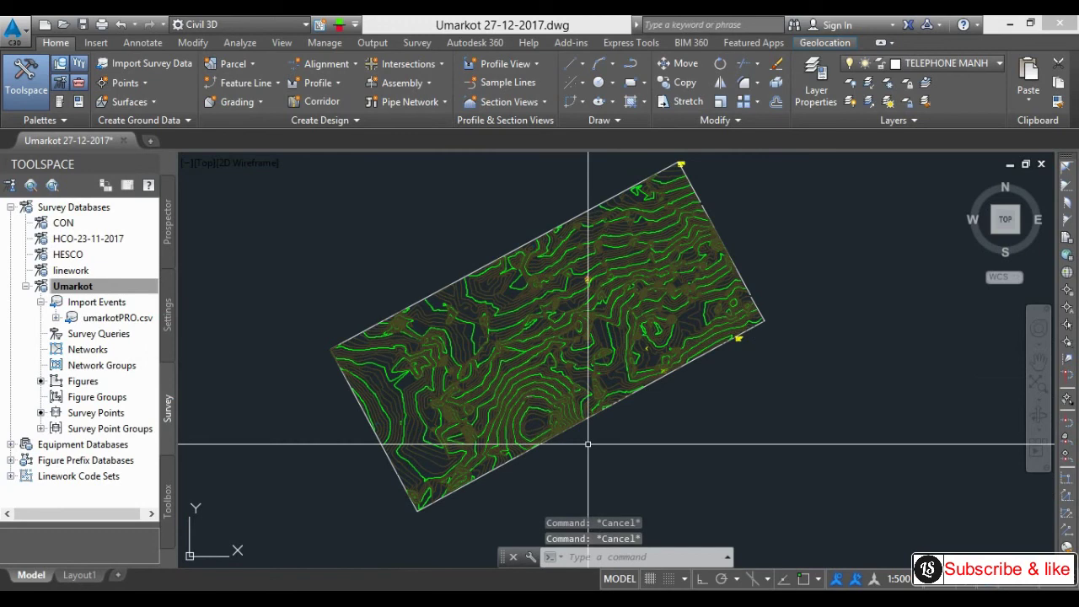
{"action": "scroll", "coordinate": [674, 203], "scroll_direction": "up", "scroll_amount": 5}
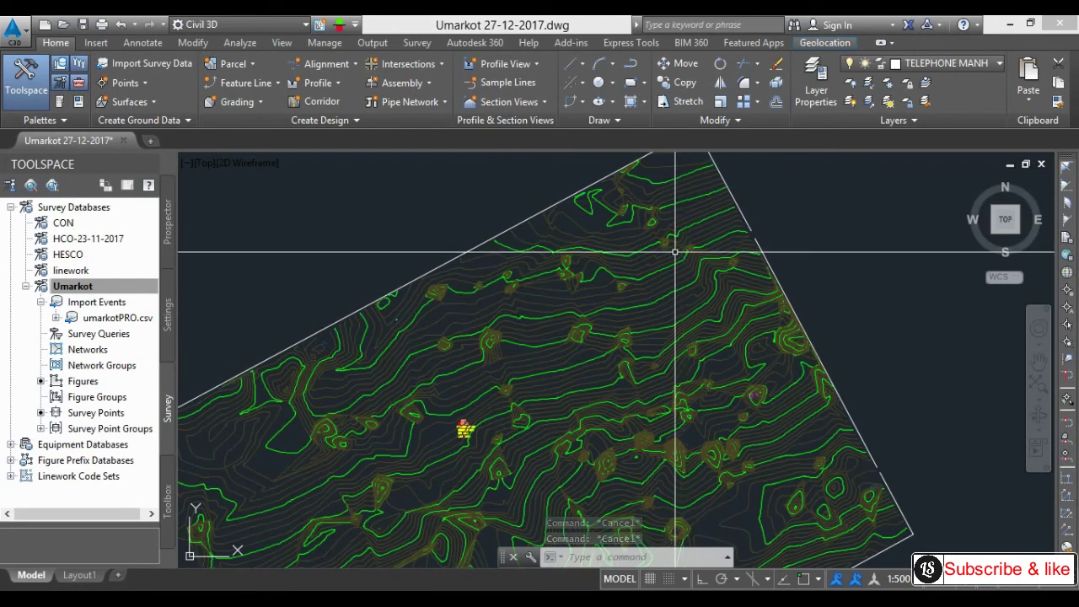
{"action": "scroll", "coordinate": [674, 252], "scroll_direction": "down", "scroll_amount": 4}
{"action": "scroll", "coordinate": [705, 263], "scroll_direction": "up", "scroll_amount": 5}
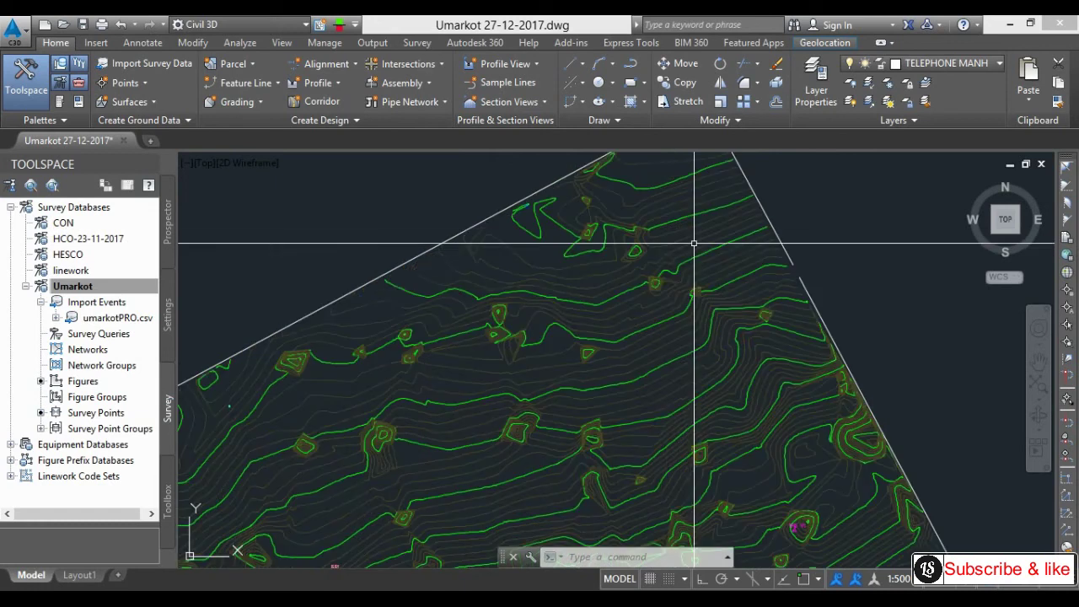
{"action": "scroll", "coordinate": [667, 272], "scroll_direction": "down", "scroll_amount": 1}
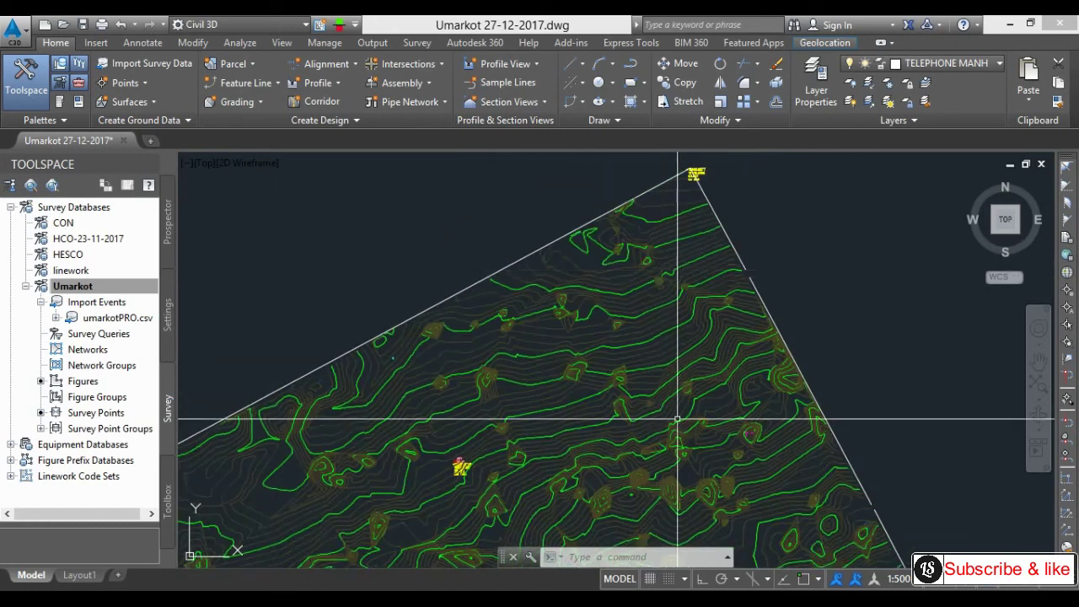
{"action": "scroll", "coordinate": [679, 436], "scroll_direction": "down", "scroll_amount": 3}
{"action": "scroll", "coordinate": [674, 260], "scroll_direction": "up", "scroll_amount": 3}
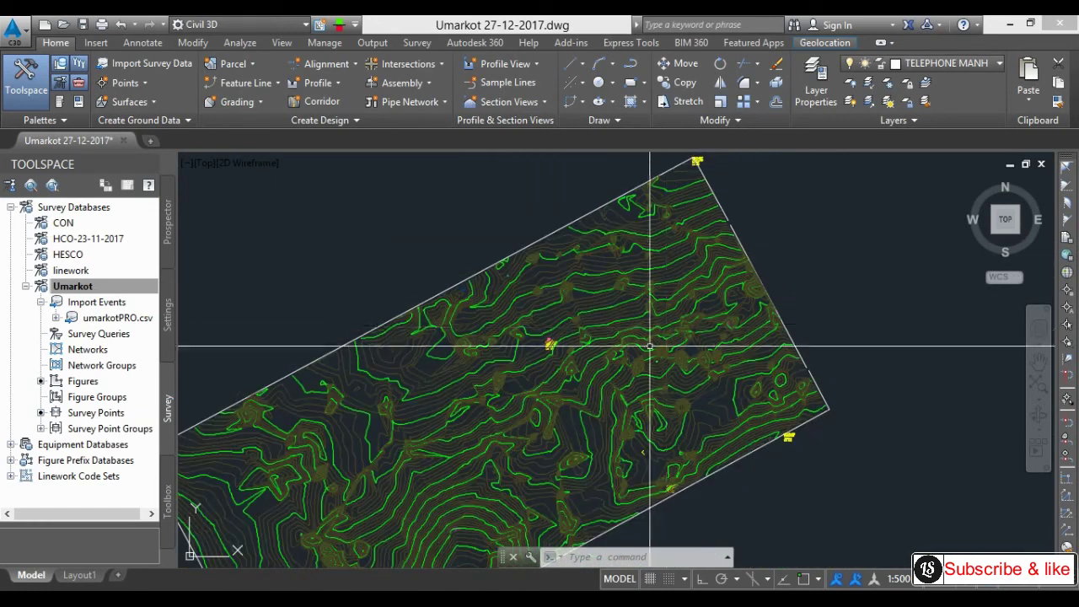
{"action": "scroll", "coordinate": [636, 358], "scroll_direction": "down", "scroll_amount": 3}
{"action": "scroll", "coordinate": [624, 373], "scroll_direction": "up", "scroll_amount": 3}
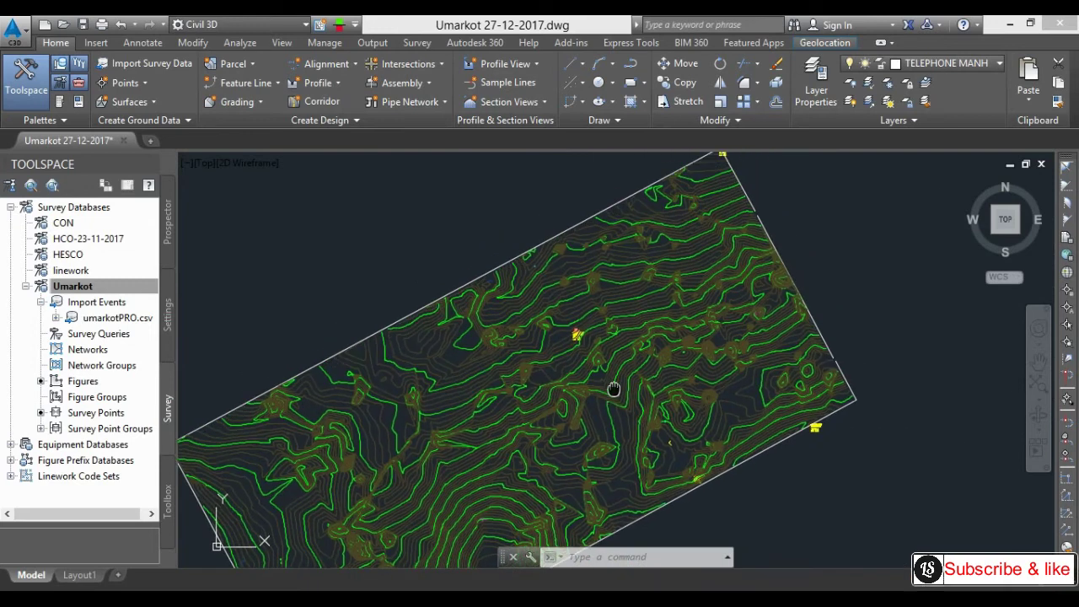
{"action": "scroll", "coordinate": [651, 357], "scroll_direction": "up", "scroll_amount": 4}
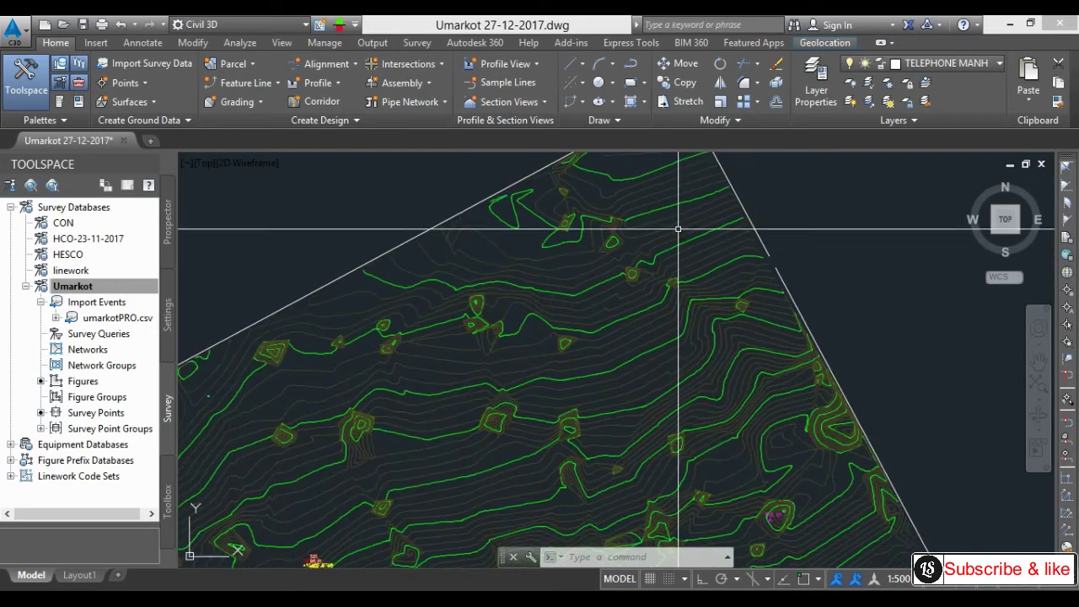
{"action": "scroll", "coordinate": [678, 244], "scroll_direction": "down", "scroll_amount": 2}
{"action": "key", "text": "Escape"}
{"action": "key", "text": "Escape"}
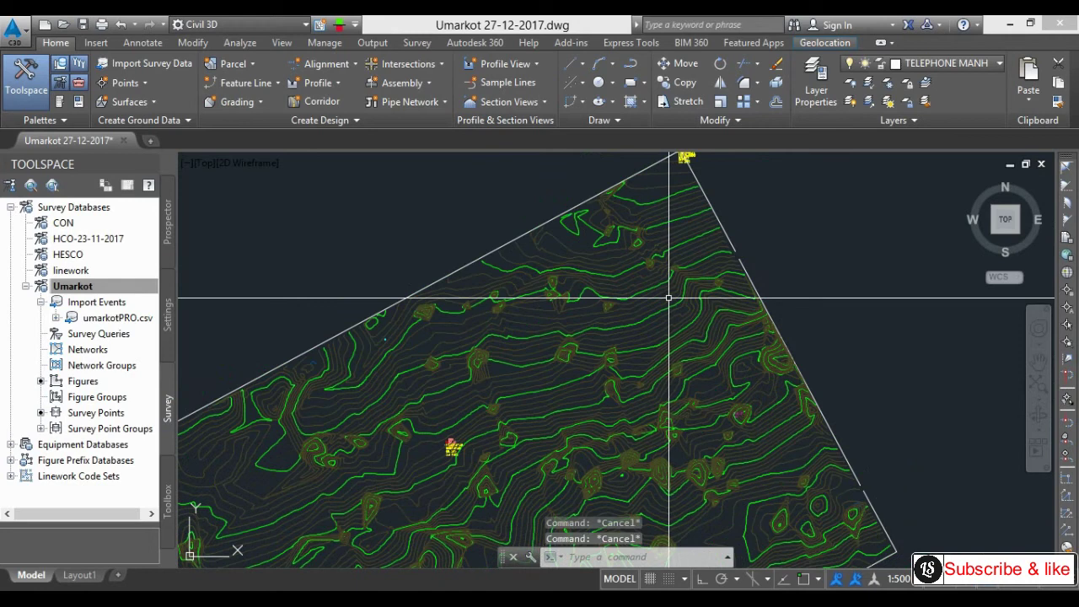
Edit the surface style to show major contours at 0.100 m minor and 0.500 m major intervals
{"action": "key", "text": "ctrl+a"}
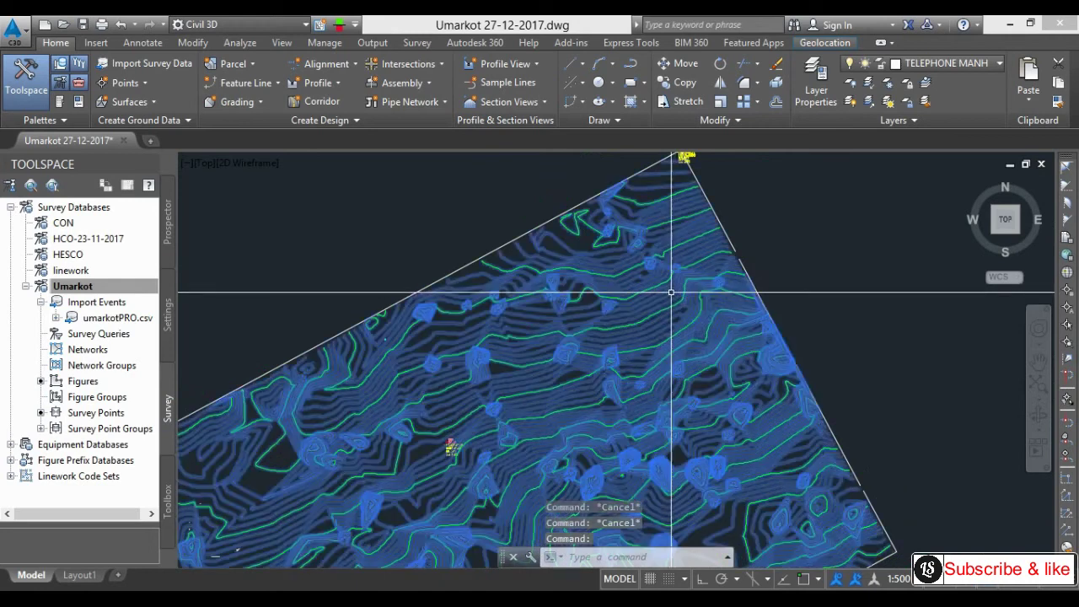
{"action": "right_click", "coordinate": [673, 295]}
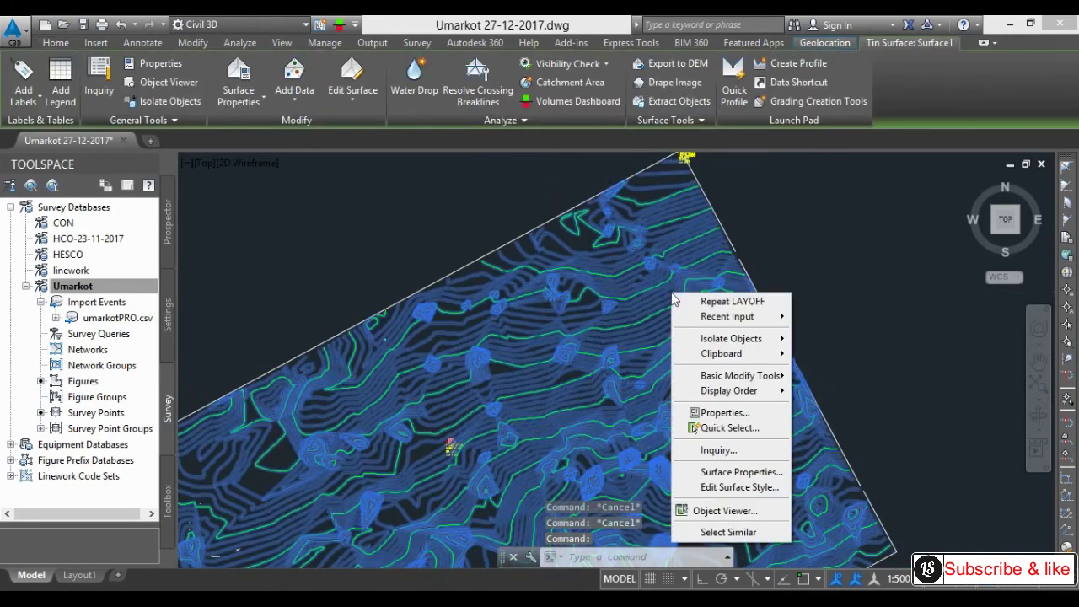
{"action": "left_click", "coordinate": [736, 489]}
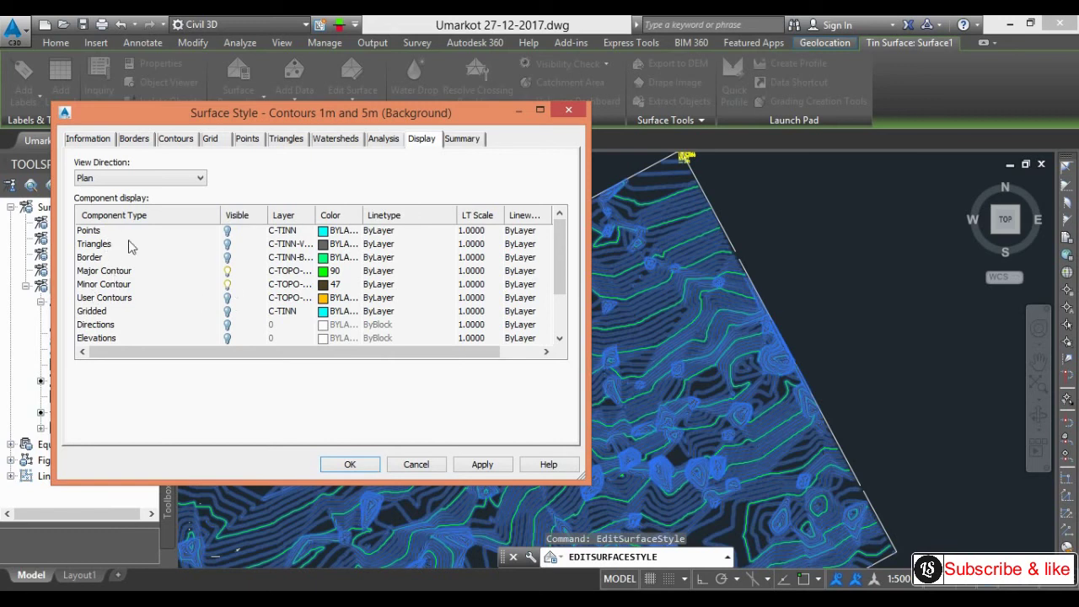
{"action": "left_click", "coordinate": [226, 272]}
{"action": "left_click", "coordinate": [175, 140]}
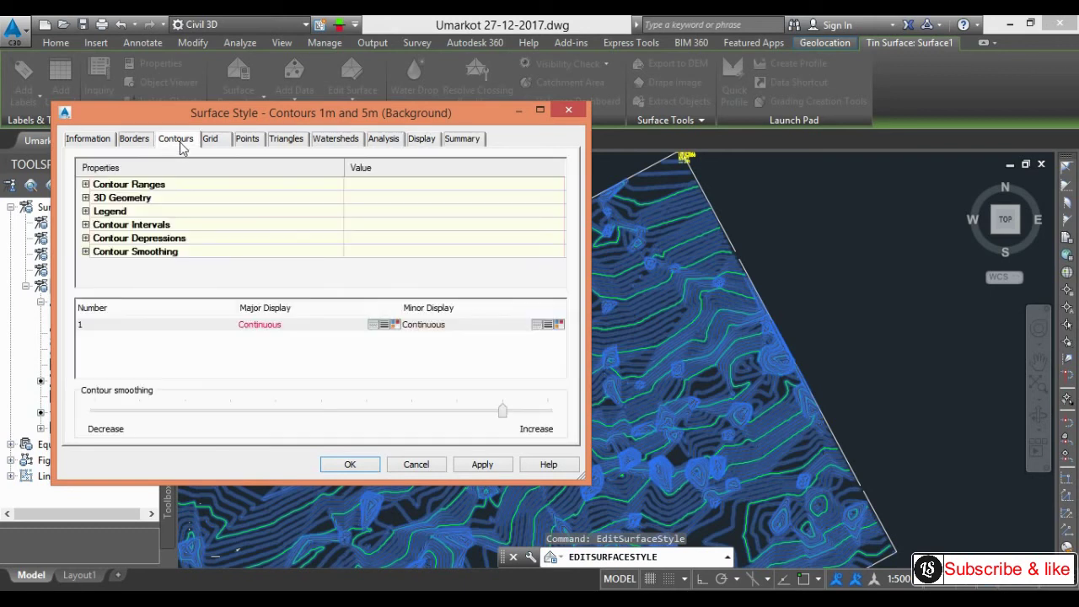
{"action": "left_click", "coordinate": [85, 225]}
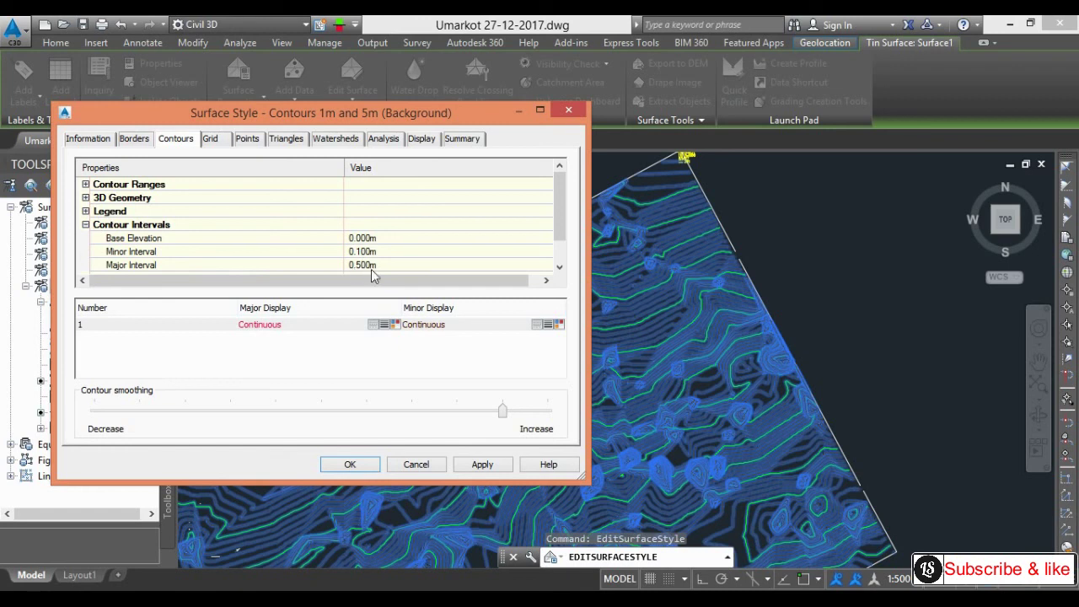
{"action": "left_click", "coordinate": [350, 465]}
Place Contour - Single labels on five successive contours, 93.10 through 93.50
{"action": "key", "text": "Escape"}
{"action": "scroll", "coordinate": [662, 215], "scroll_direction": "up", "scroll_amount": 5}
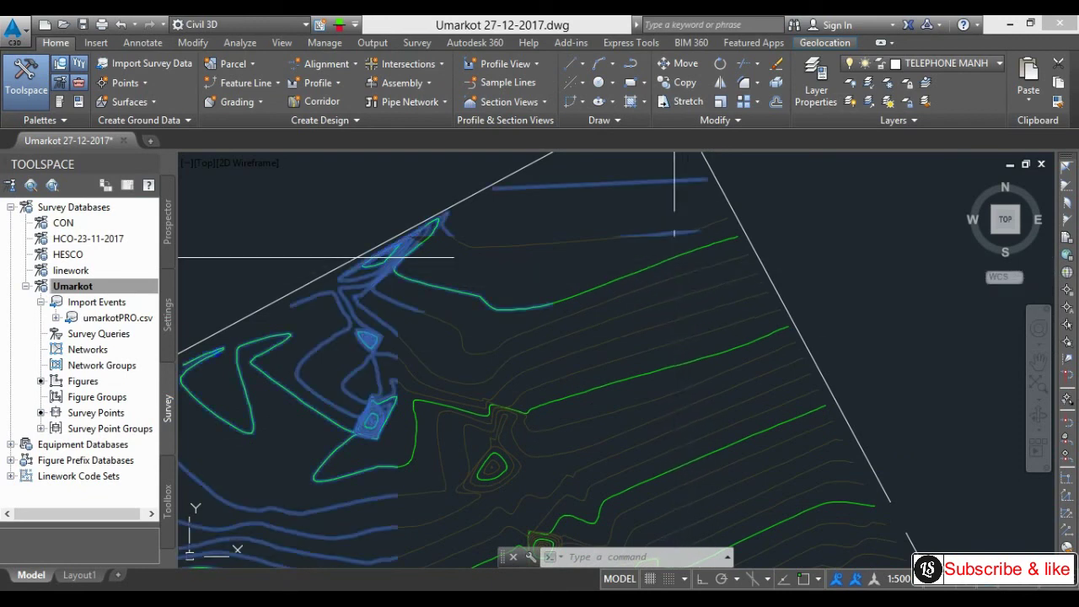
{"action": "left_click", "coordinate": [680, 269]}
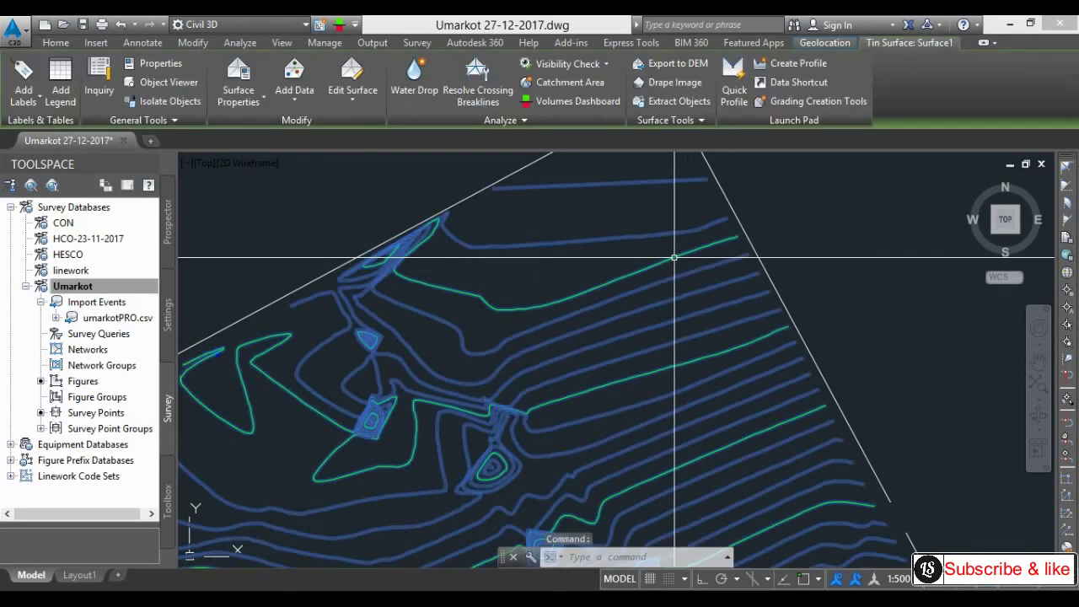
{"action": "left_click", "coordinate": [23, 94]}
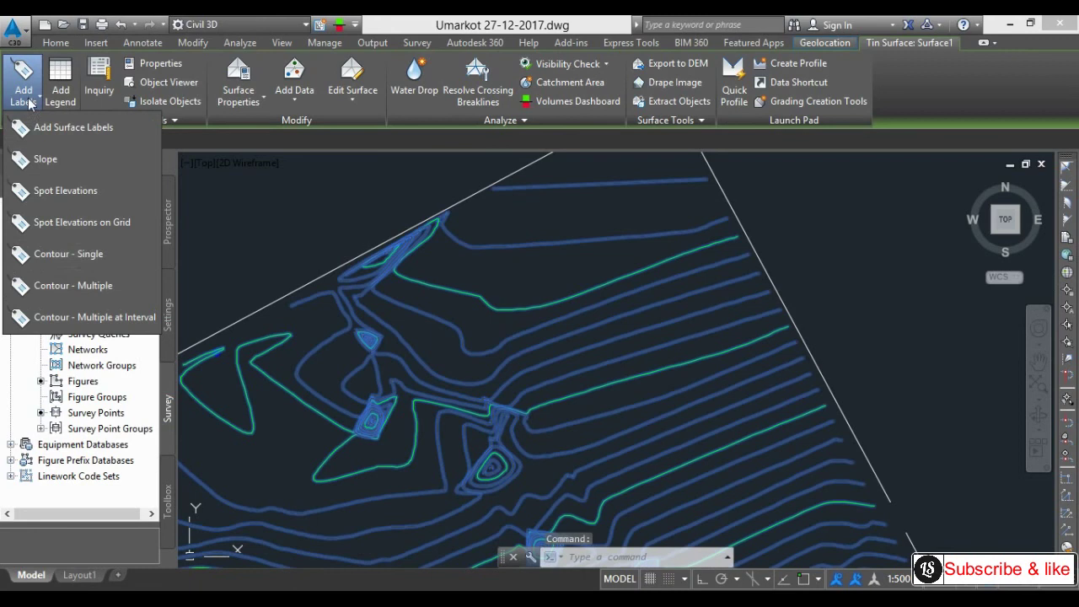
{"action": "left_click", "coordinate": [96, 253]}
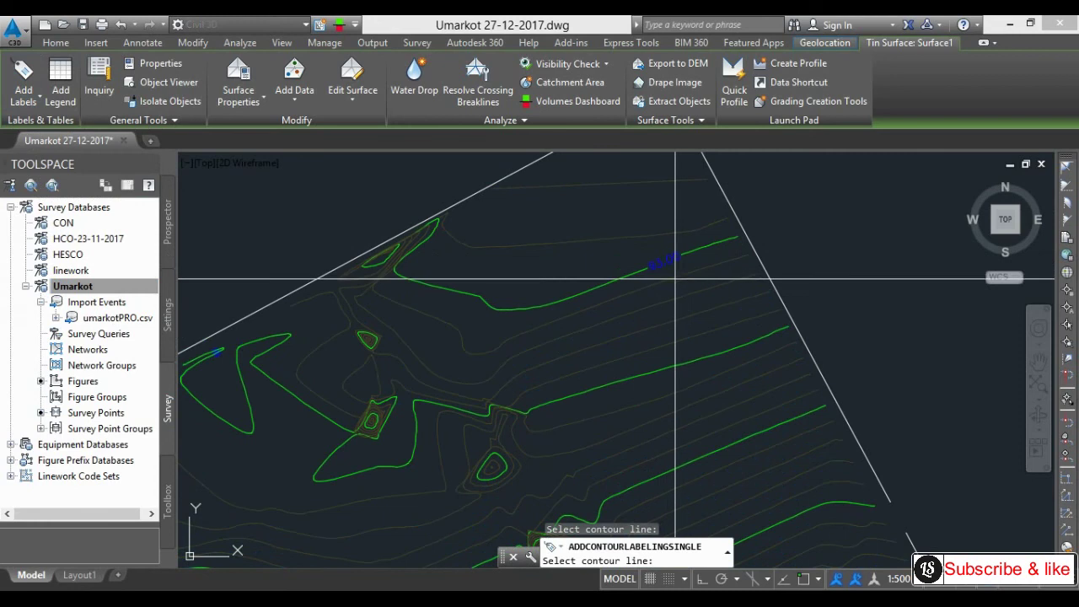
{"action": "left_click", "coordinate": [662, 263]}
{"action": "left_click", "coordinate": [681, 296]}
{"action": "left_click", "coordinate": [690, 315]}
{"action": "left_click", "coordinate": [700, 336]}
{"action": "left_click", "coordinate": [704, 356]}
{"action": "scroll", "coordinate": [676, 334], "scroll_direction": "up", "scroll_amount": 2}
{"action": "key", "text": "Escape"}
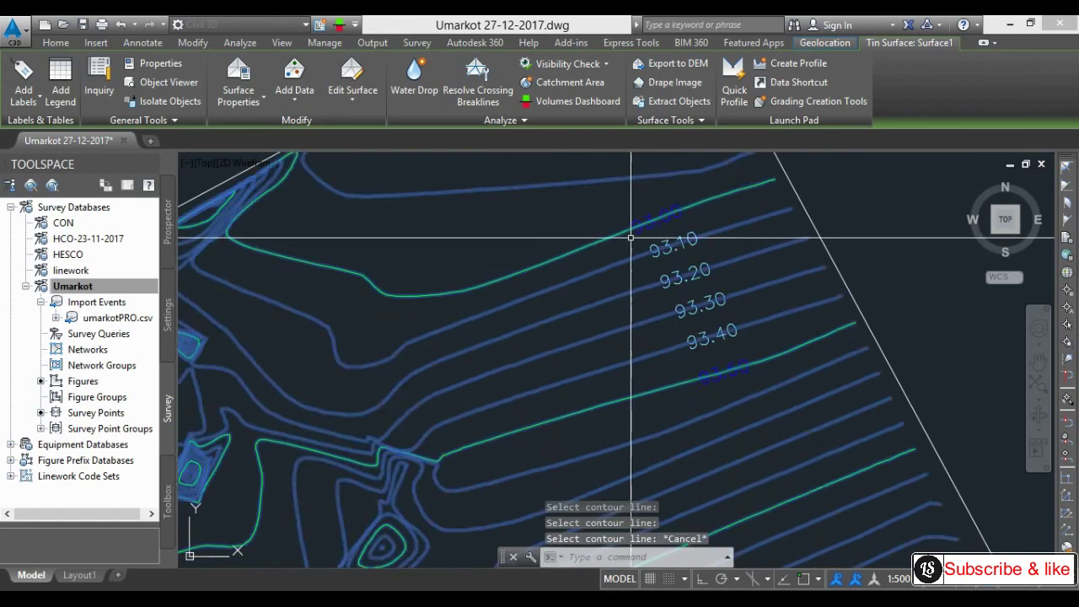
{"action": "scroll", "coordinate": [645, 241], "scroll_direction": "up", "scroll_amount": 2}
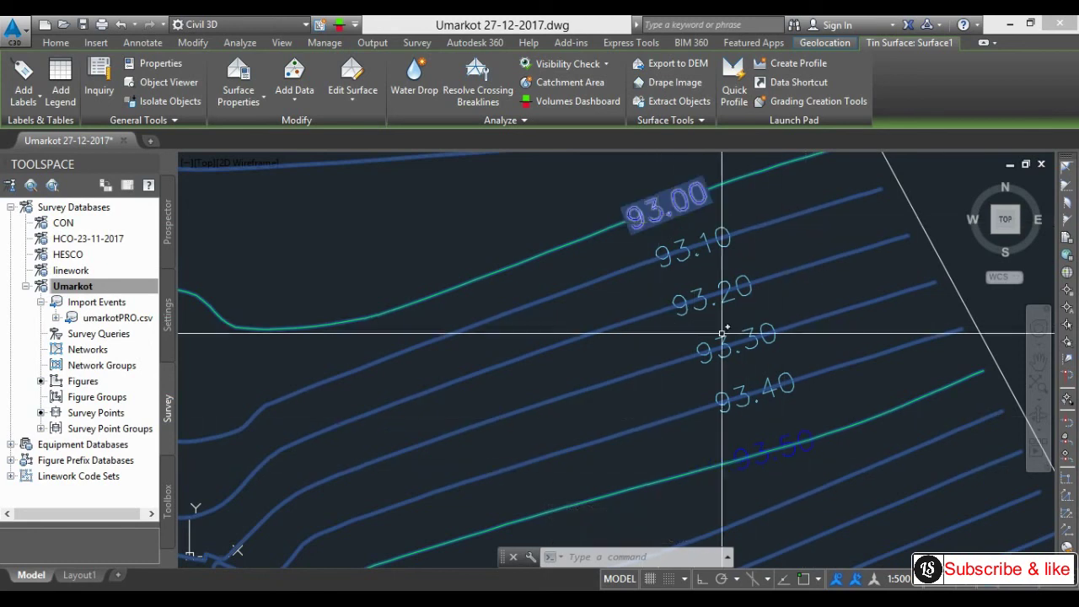
{"action": "scroll", "coordinate": [652, 401], "scroll_direction": "down", "scroll_amount": 2}
{"action": "scroll", "coordinate": [622, 401], "scroll_direction": "up", "scroll_amount": 2}
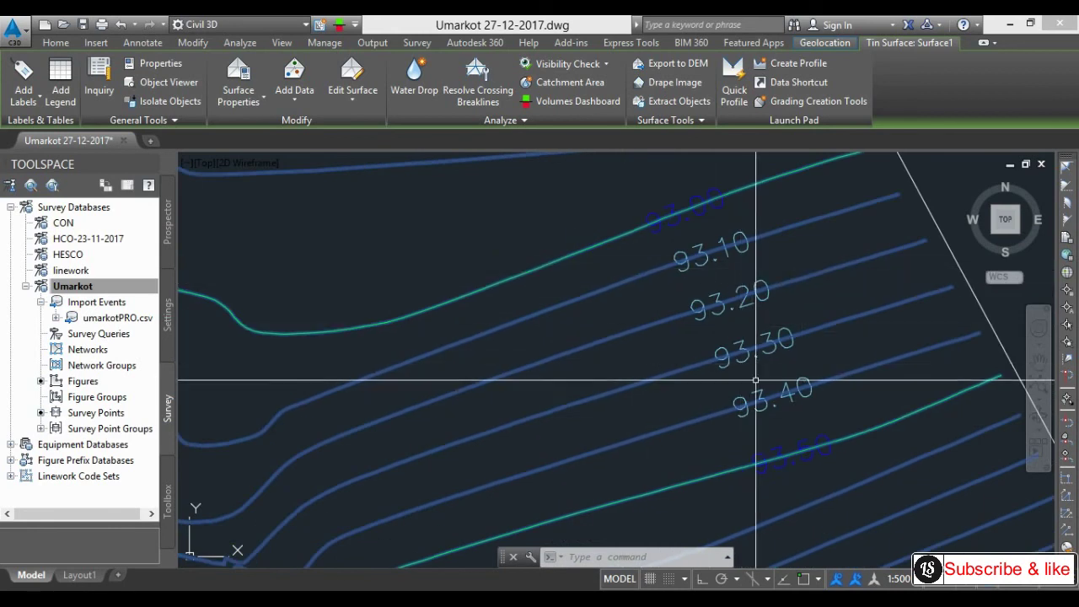
Change the surface style's minor contour interval to 0.200 m, giving a 1.000 m major interval
{"action": "key", "text": "Escape"}
{"action": "key", "text": "Escape"}
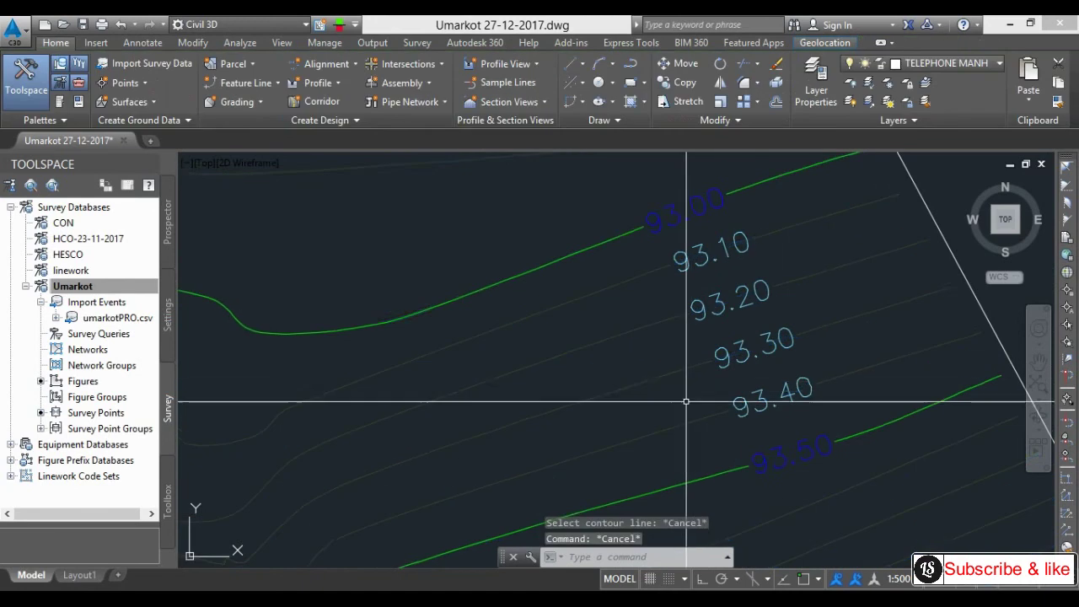
{"action": "scroll", "coordinate": [620, 280], "scroll_direction": "down", "scroll_amount": 2}
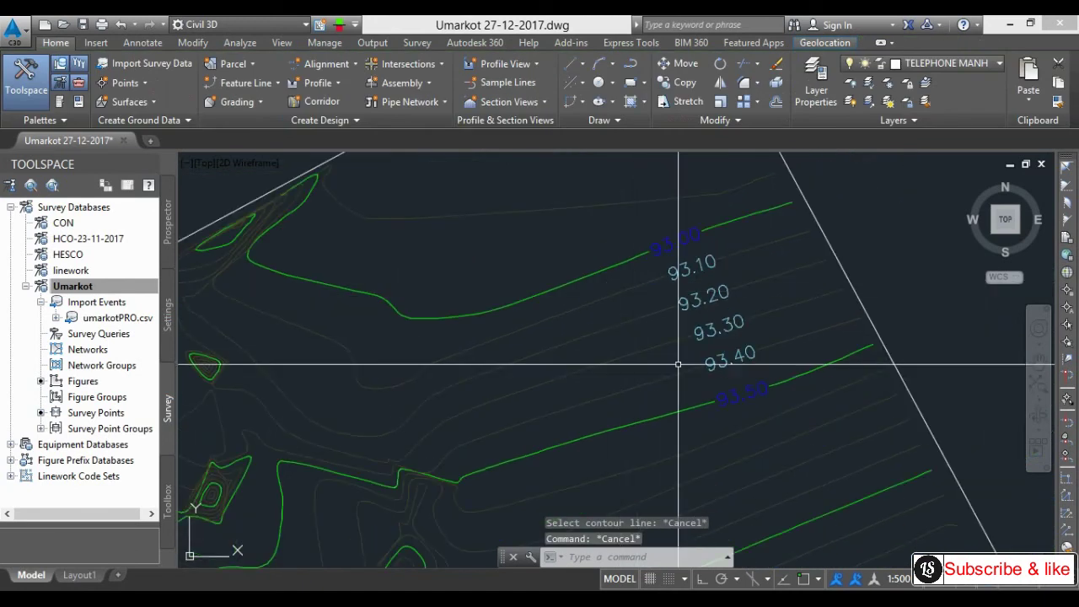
{"action": "left_click", "coordinate": [635, 351]}
{"action": "right_click", "coordinate": [635, 351]}
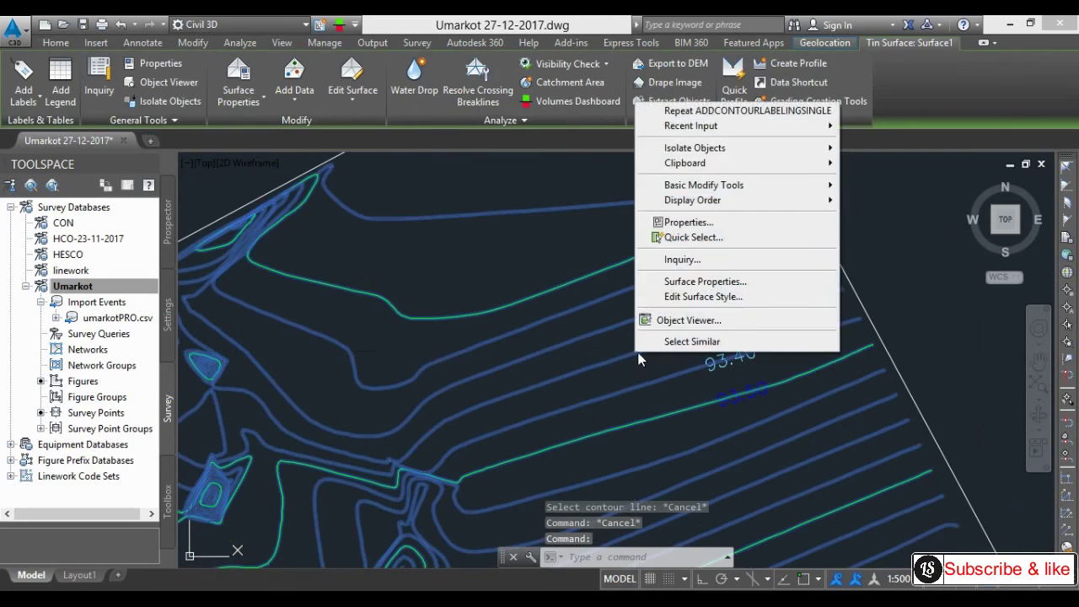
{"action": "left_click", "coordinate": [702, 300]}
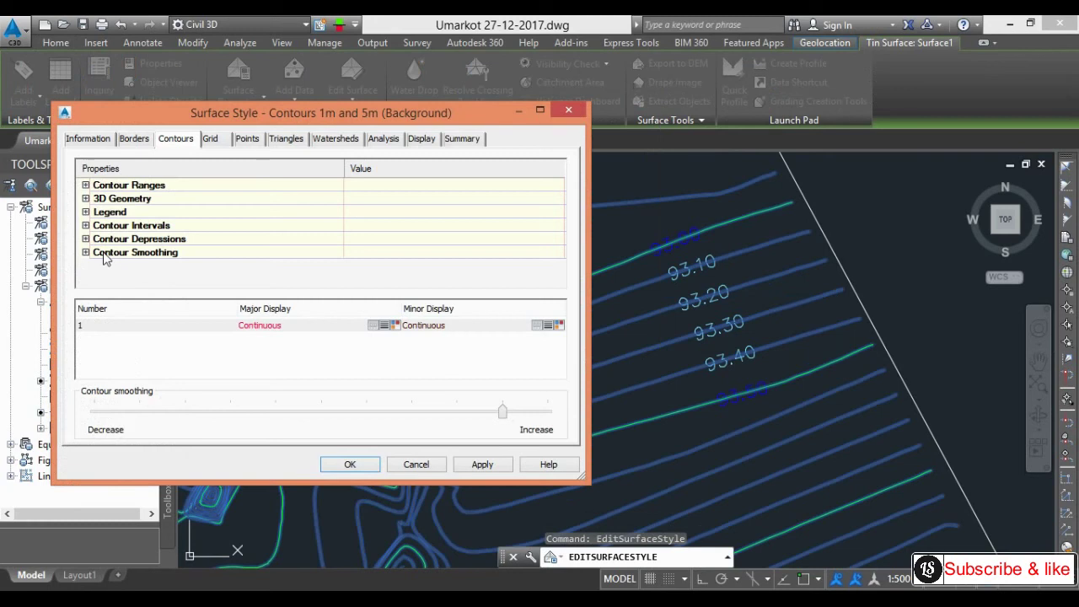
{"action": "left_click", "coordinate": [85, 225]}
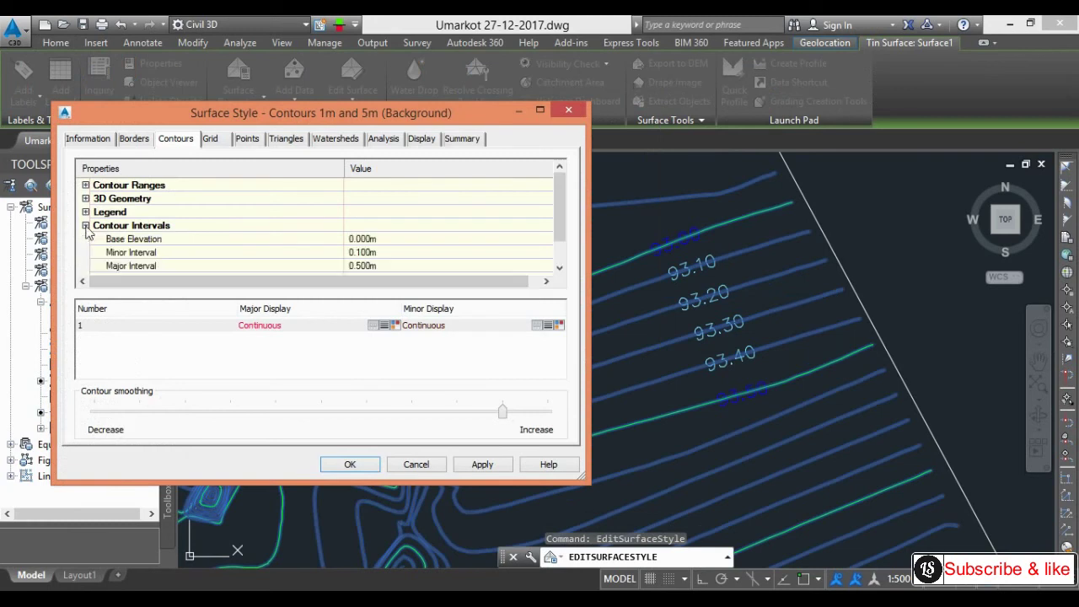
{"action": "left_click", "coordinate": [388, 253]}
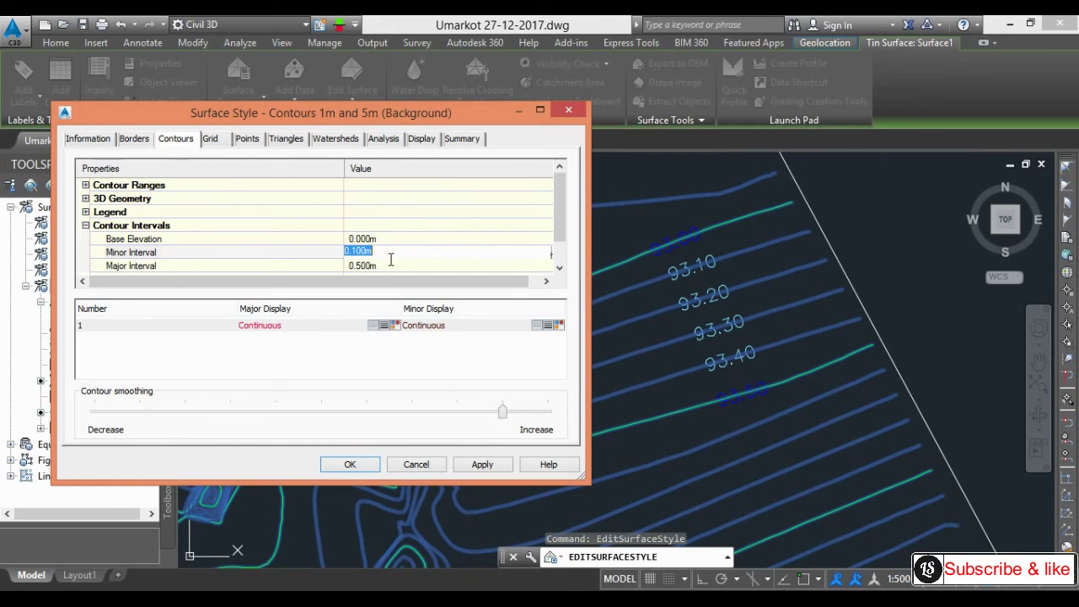
{"action": "key", "text": "BackSpace"}
{"action": "type", "text": "2"}
{"action": "left_click", "coordinate": [399, 265]}
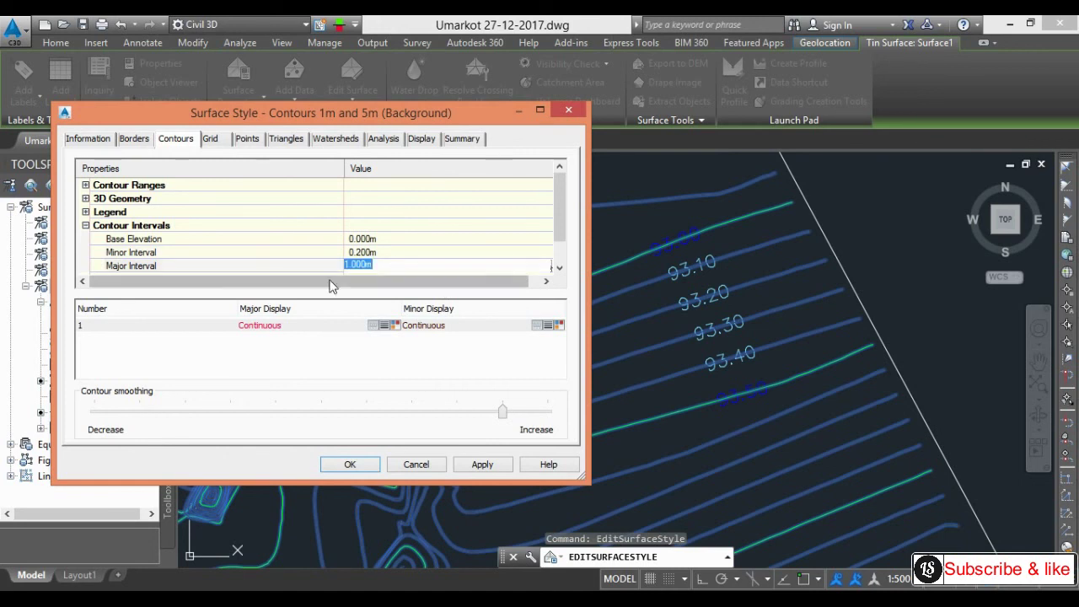
{"action": "left_click", "coordinate": [481, 465]}
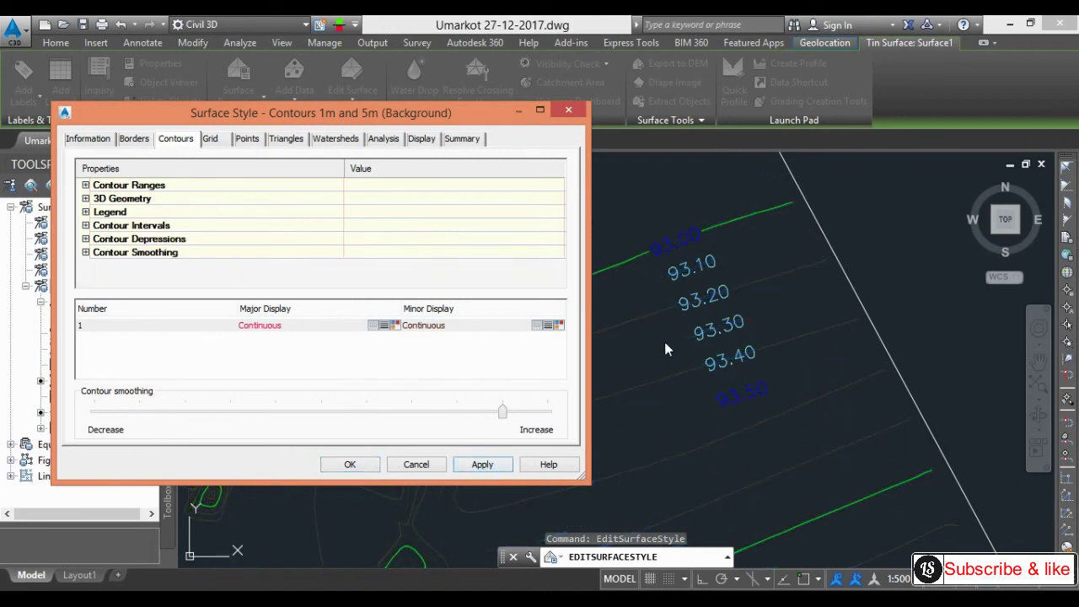
{"action": "left_click", "coordinate": [349, 464]}
{"action": "key", "text": "Escape"}
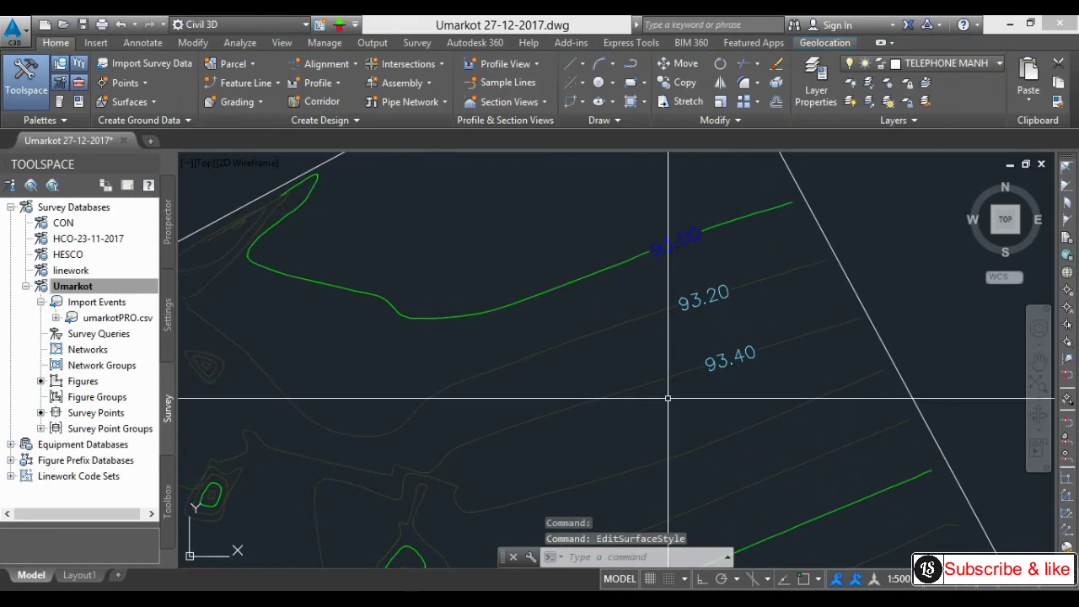
{"action": "middle_click_drag", "start_coordinate": [663, 436], "coordinate": [646, 429]}
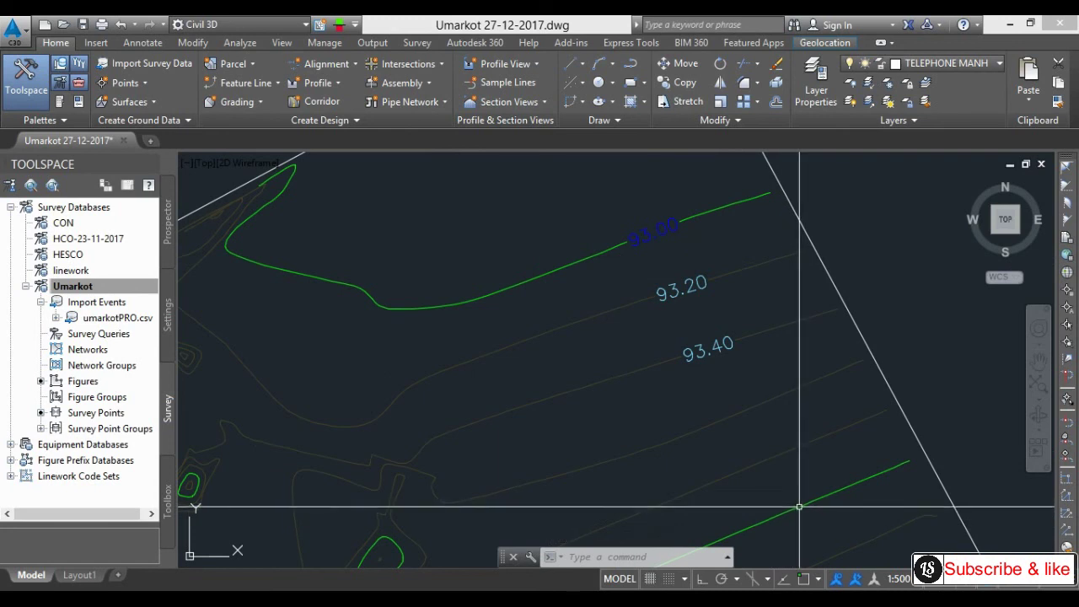
{"action": "middle_click_drag", "start_coordinate": [801, 513], "coordinate": [789, 485]}
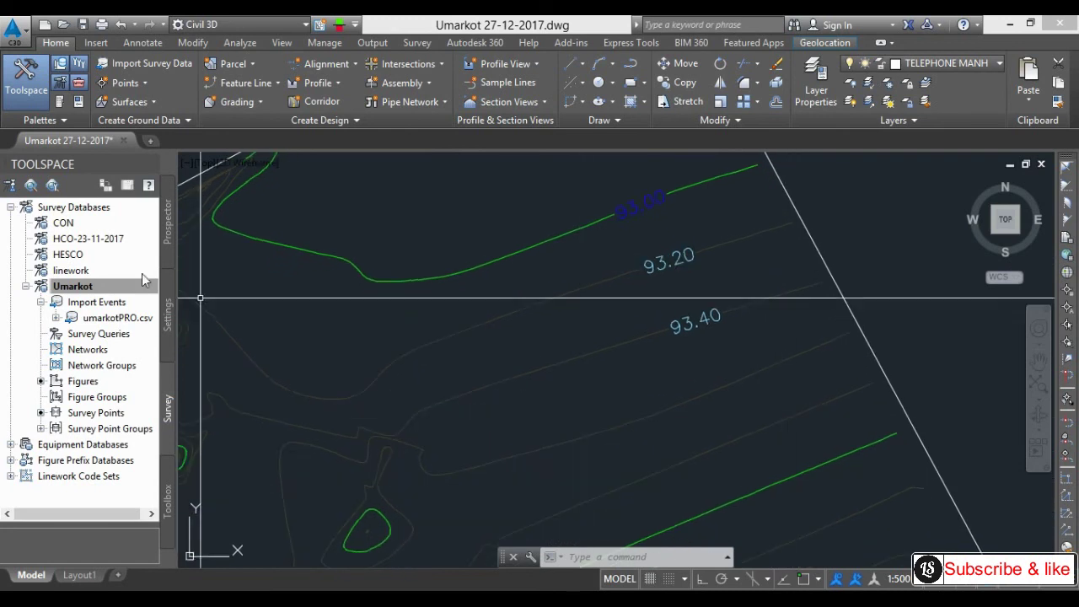
Add single contour elevation labels at 93.60 and 93.80
{"action": "left_click", "coordinate": [578, 293]}
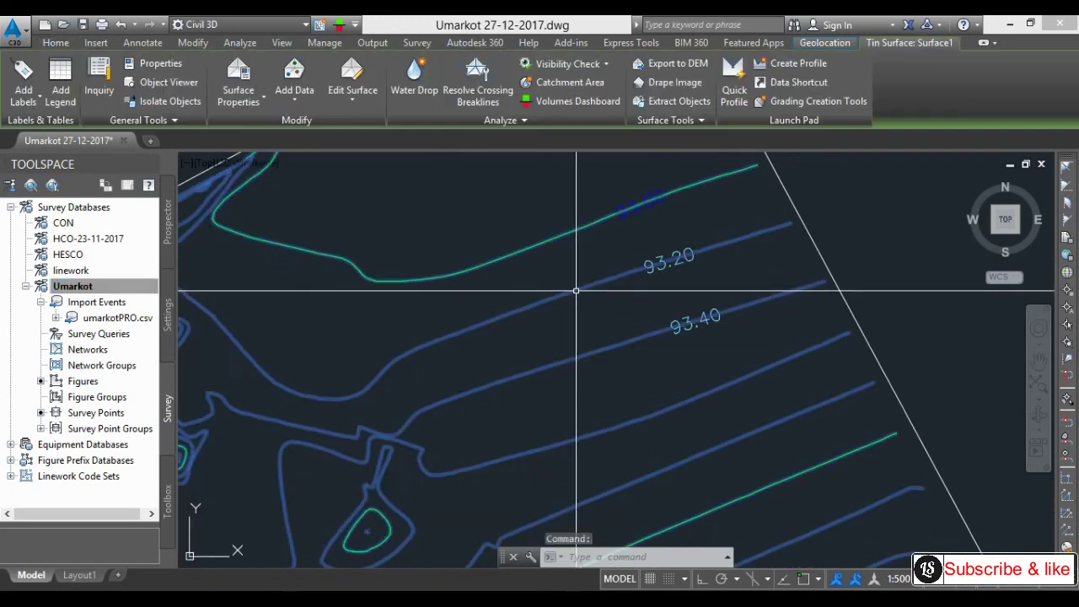
{"action": "left_click", "coordinate": [40, 96]}
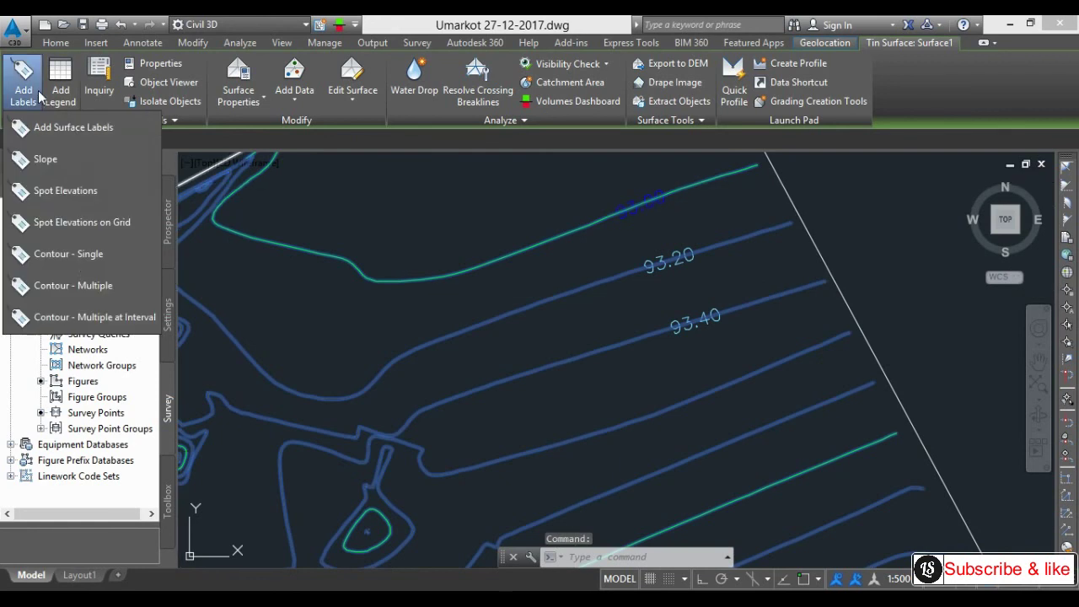
{"action": "left_click", "coordinate": [81, 255]}
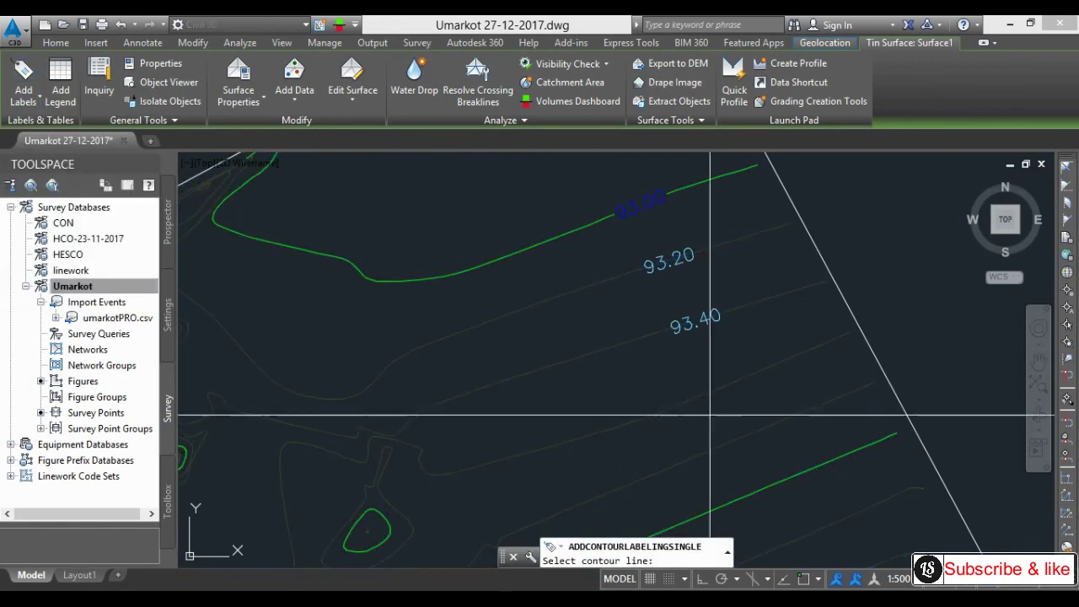
{"action": "left_click", "coordinate": [731, 383]}
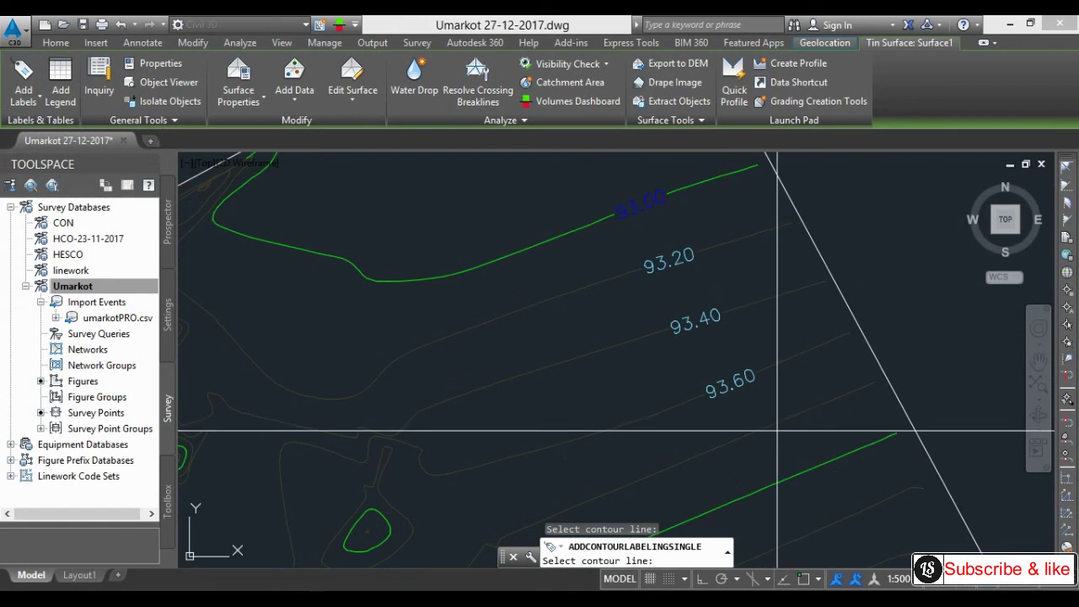
{"action": "left_click", "coordinate": [772, 422]}
{"action": "key", "text": "Escape"}
Pan and zoom to frame the contours labelled 93.20 through 93.80
{"action": "middle_click_drag", "start_coordinate": [646, 477], "coordinate": [645, 432]}
{"action": "scroll", "coordinate": [646, 431], "scroll_direction": "down", "scroll_amount": 2}
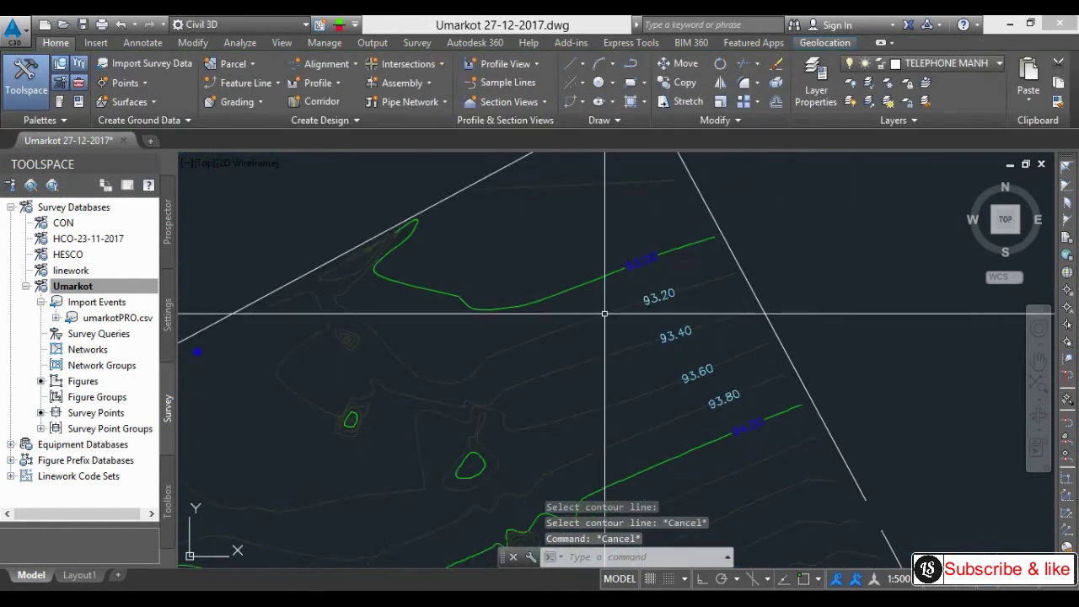
{"action": "scroll", "coordinate": [591, 289], "scroll_direction": "up", "scroll_amount": 2}
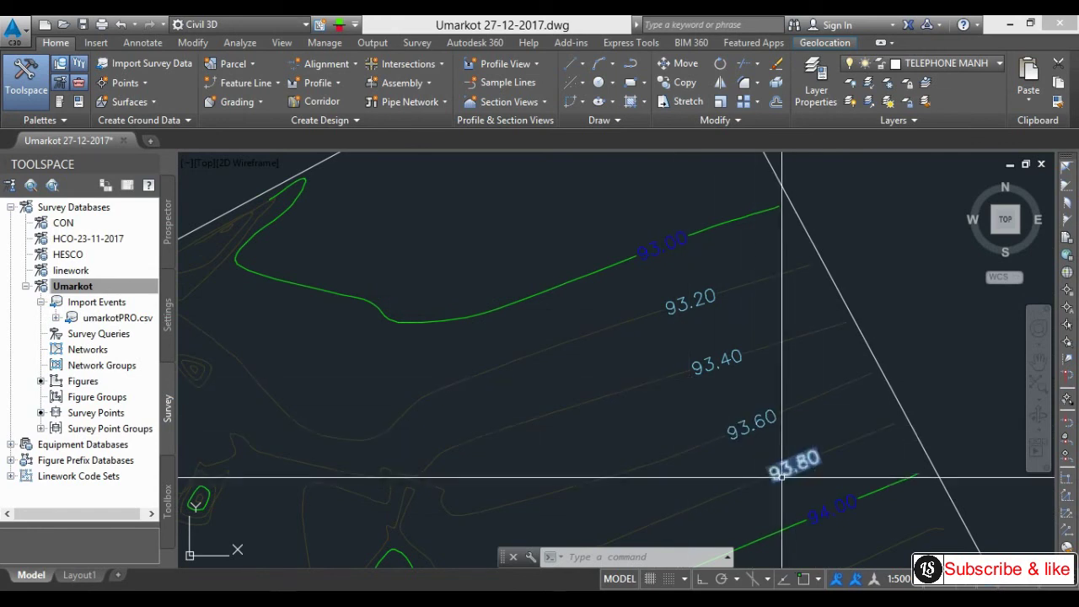
{"action": "middle_click_drag", "start_coordinate": [694, 452], "coordinate": [679, 387]}
{"action": "scroll", "coordinate": [678, 383], "scroll_direction": "down", "scroll_amount": 2}
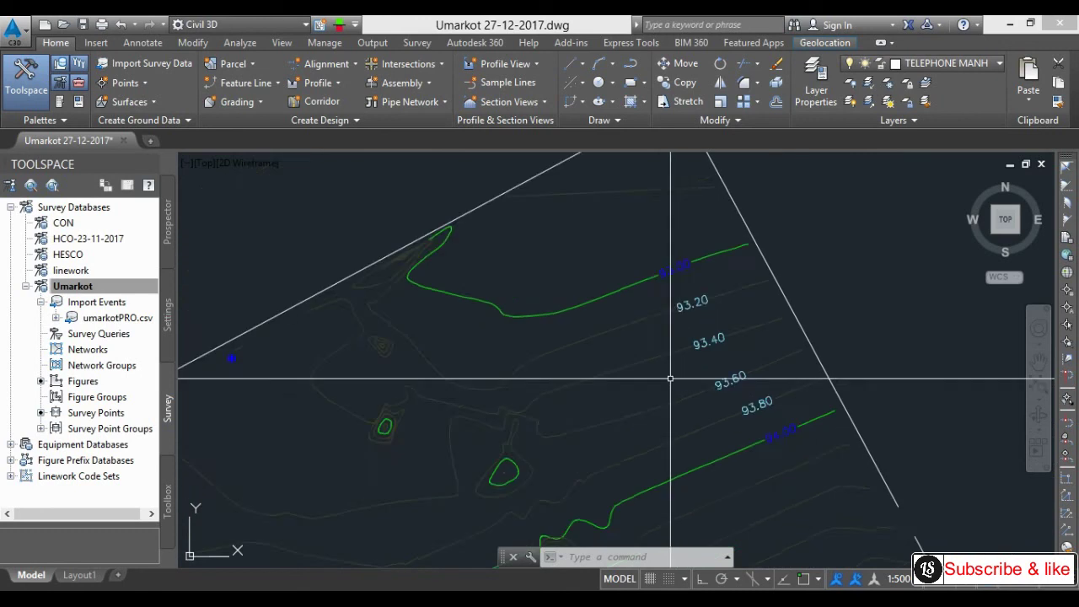
{"action": "scroll", "coordinate": [652, 373], "scroll_direction": "up", "scroll_amount": 2}
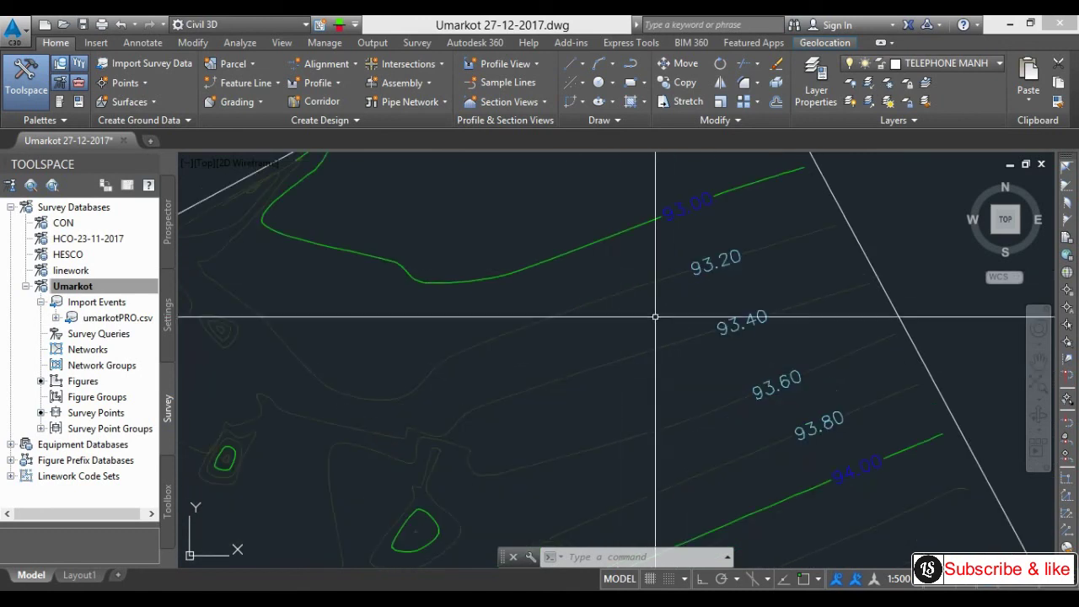
{"action": "key", "text": "Escape"}
{"action": "key", "text": "Escape"}
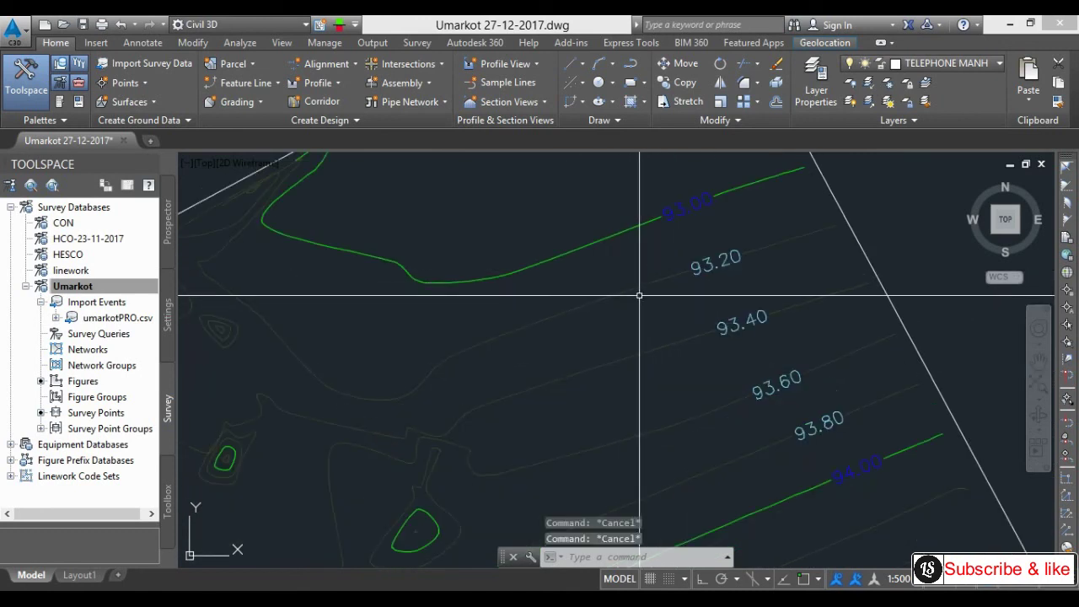
{"action": "scroll", "coordinate": [638, 295], "scroll_direction": "down", "scroll_amount": 2}
{"action": "middle_click_drag", "start_coordinate": [643, 359], "coordinate": [670, 342]}
{"action": "key", "text": "Escape"}
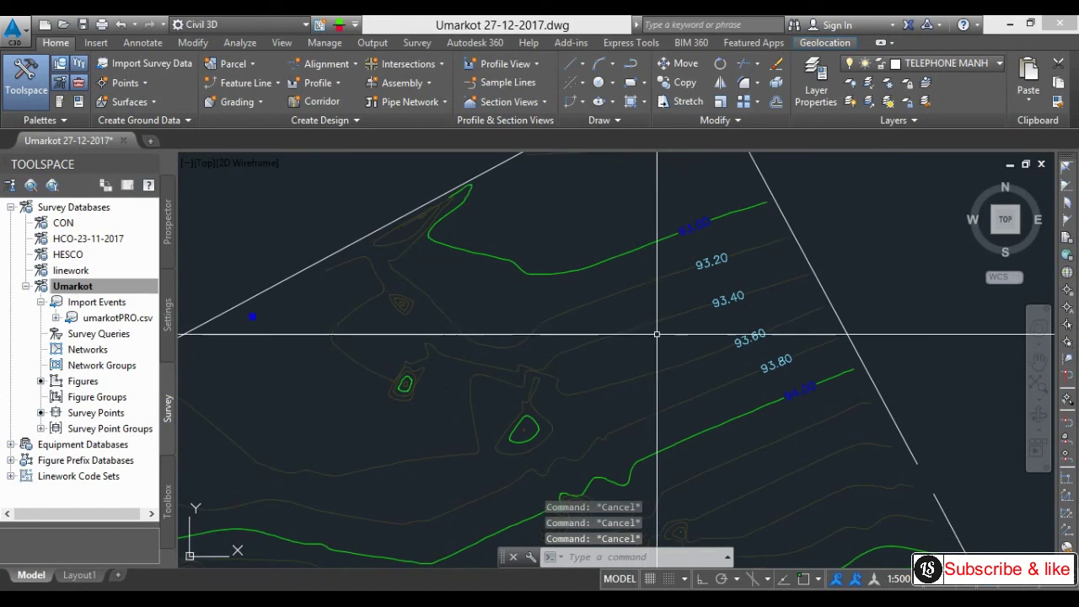
Set the surface style's contour intervals to 0.5 m minor and 2 m major
{"action": "left_click", "coordinate": [667, 318]}
{"action": "right_click", "coordinate": [668, 317]}
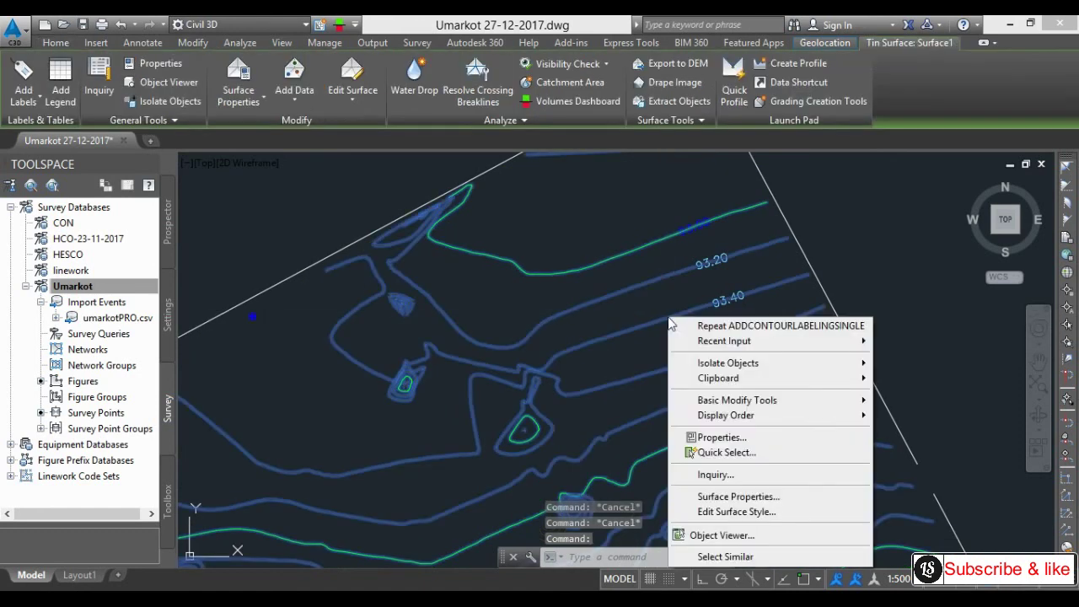
{"action": "left_click", "coordinate": [753, 514]}
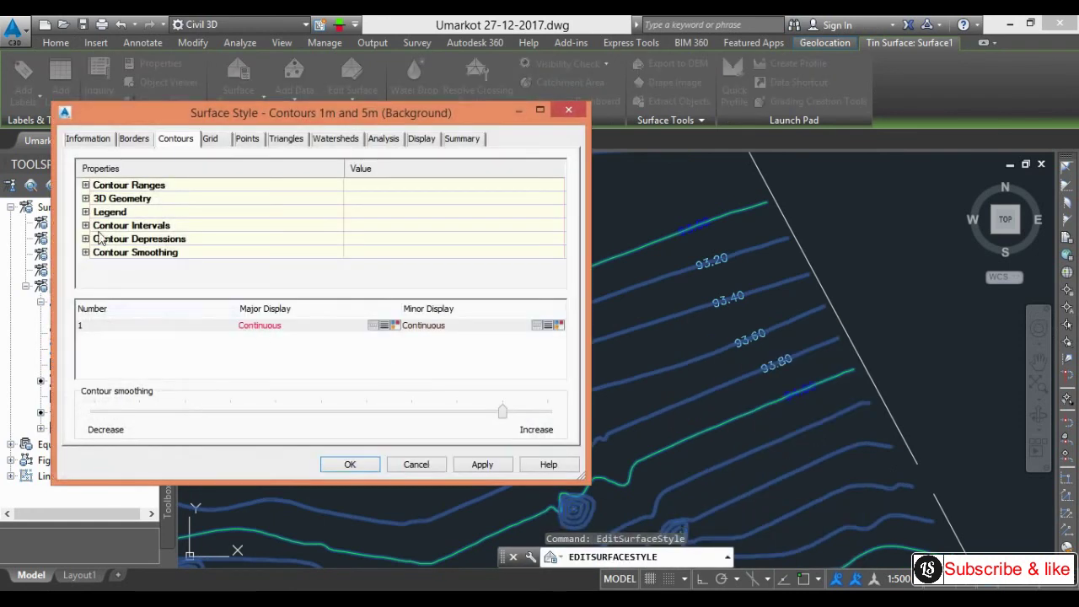
{"action": "left_click", "coordinate": [85, 225]}
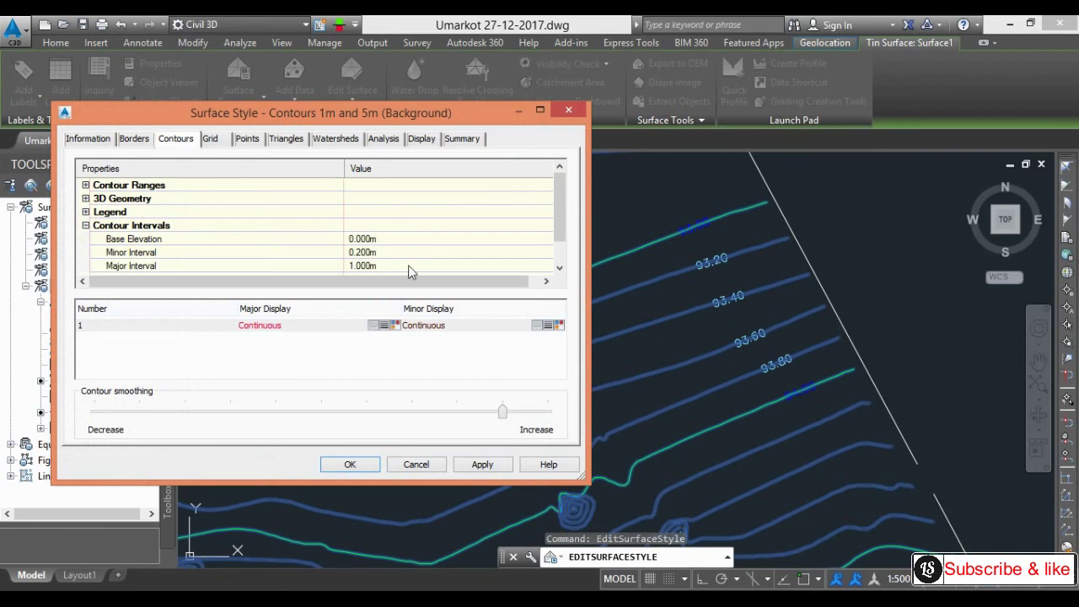
{"action": "left_click", "coordinate": [384, 253]}
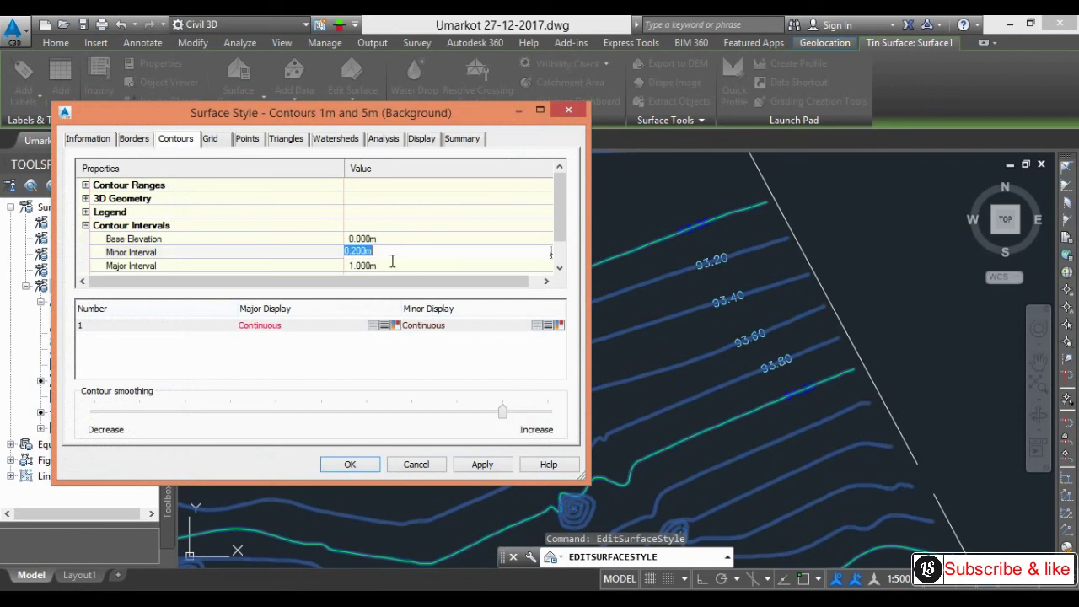
{"action": "key", "text": "BackSpace"}
{"action": "type", "text": "5"}
{"action": "key", "text": "Return"}
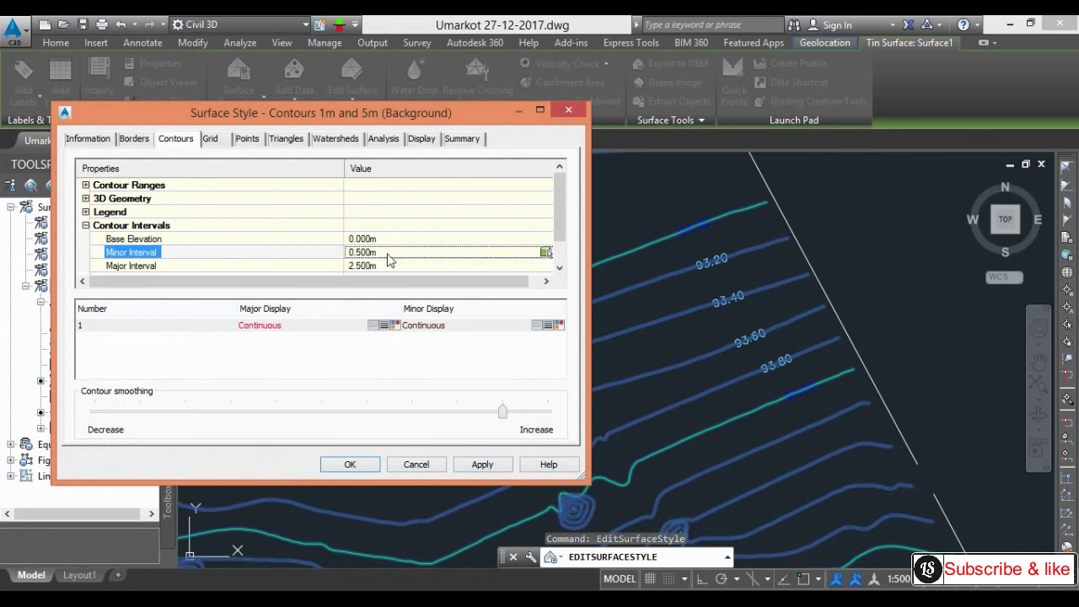
{"action": "left_click", "coordinate": [375, 268]}
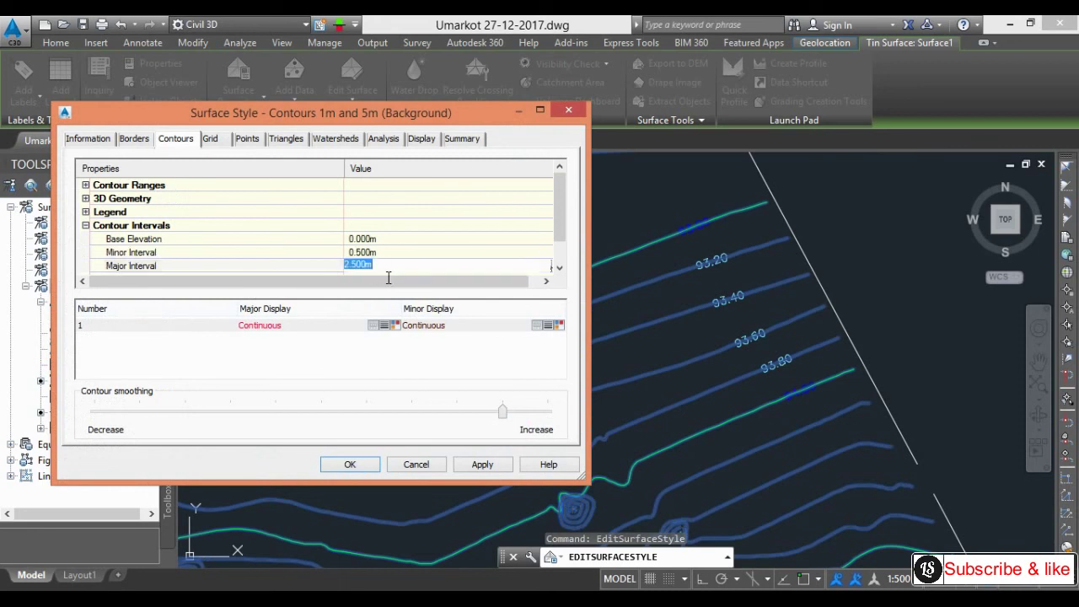
{"action": "type", "text": "2"}
{"action": "key", "text": "Return"}
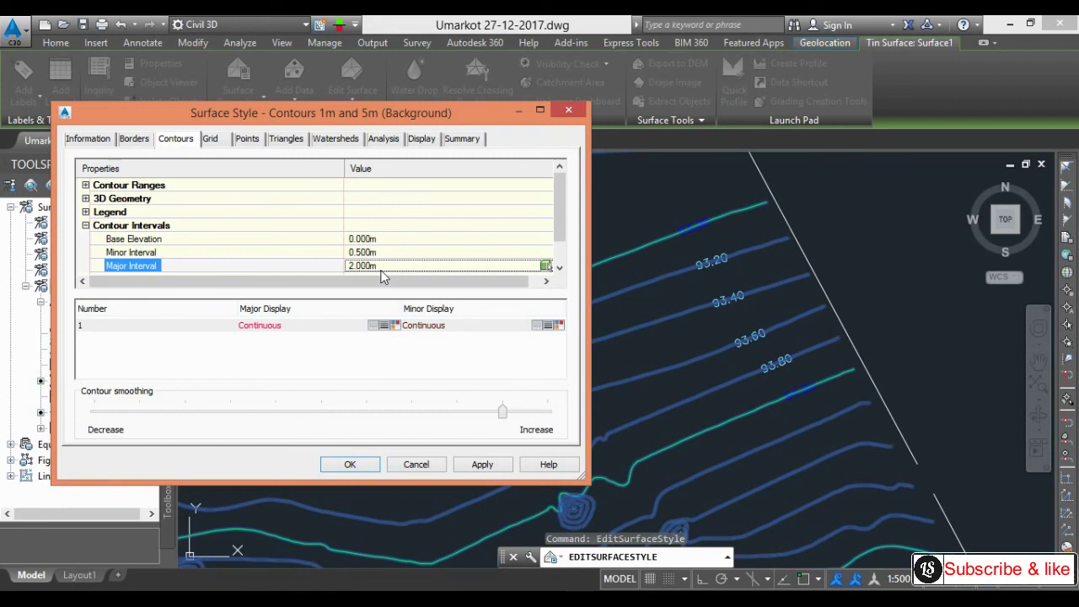
{"action": "left_click", "coordinate": [482, 463]}
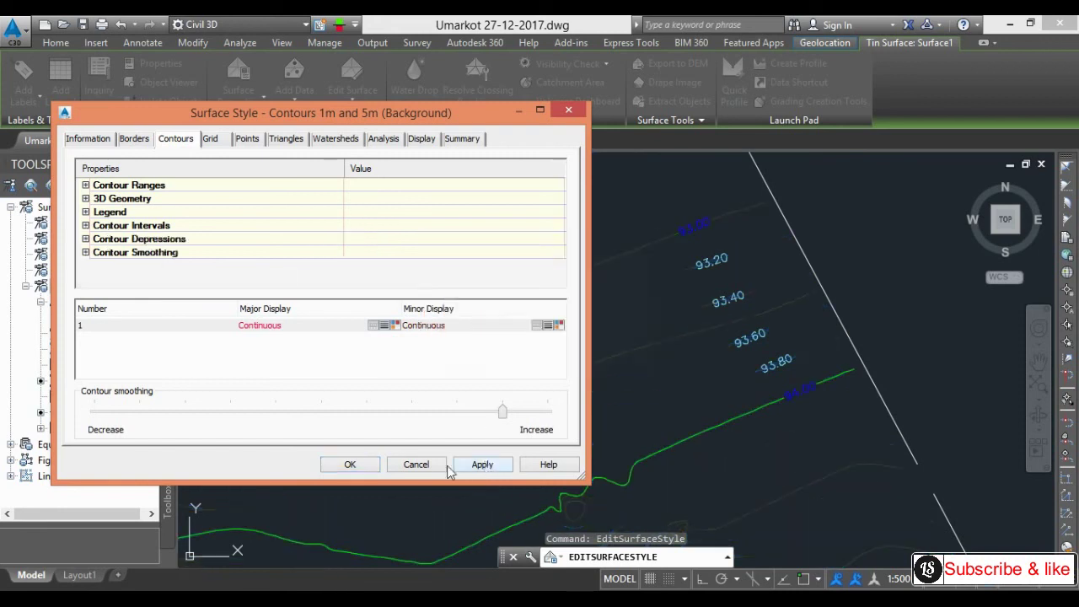
{"action": "left_click", "coordinate": [350, 464]}
{"action": "key", "text": "Escape"}
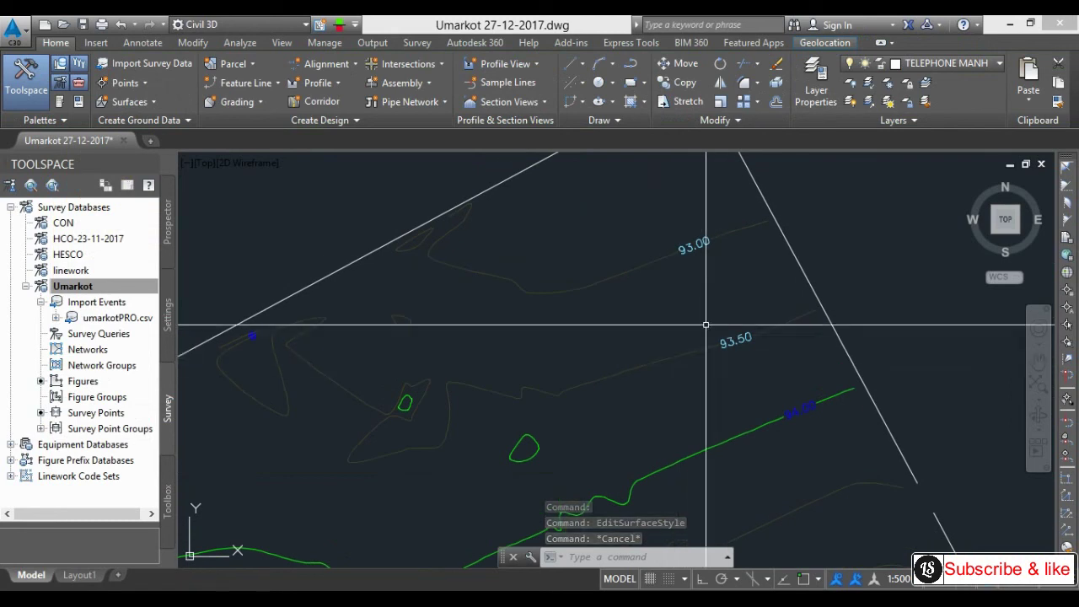
Pan and zoom to inspect the contours below the green major contour
{"action": "mouse_move", "coordinate": [778, 409]}
{"action": "middle_mouse_down"}
{"action": "mouse_move", "coordinate": [746, 363]}
{"action": "mouse_move", "coordinate": [746, 316]}
{"action": "middle_mouse_up"}
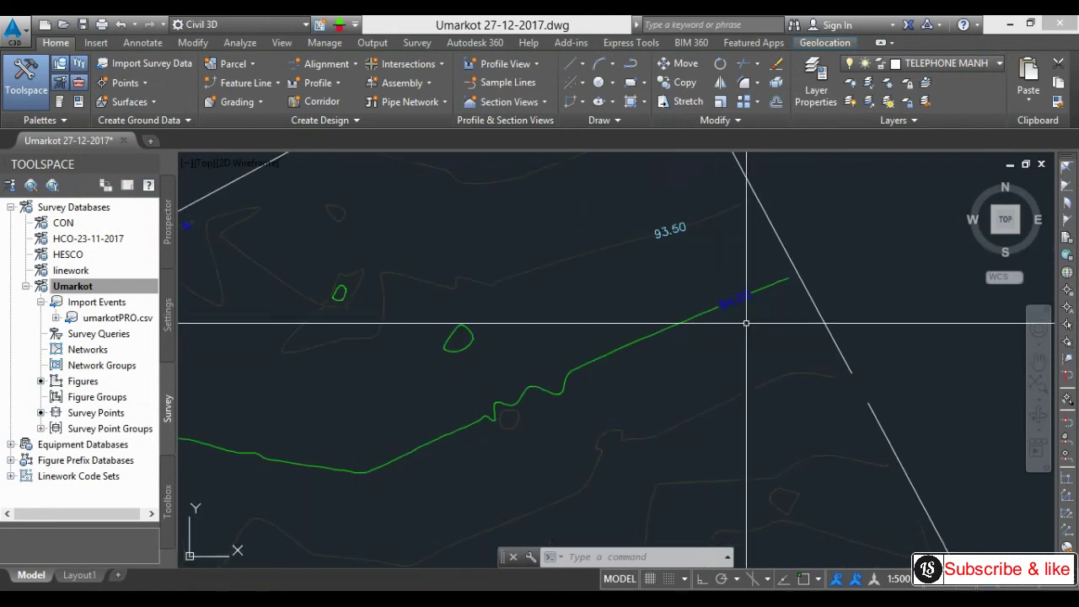
{"action": "scroll", "coordinate": [746, 316], "scroll_direction": "down", "scroll_amount": 2}
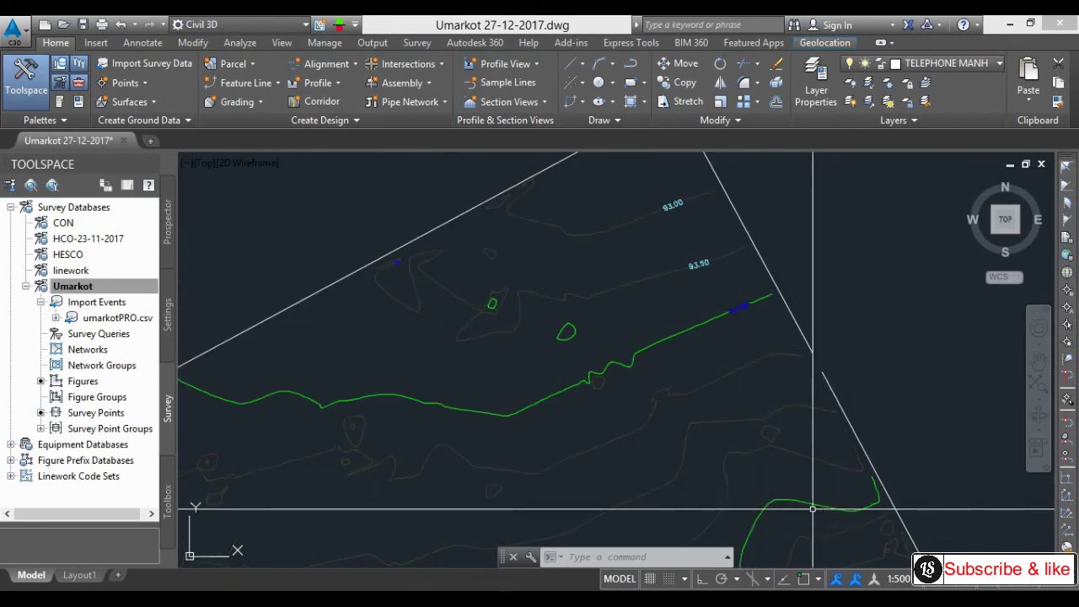
{"action": "scroll", "coordinate": [819, 506], "scroll_direction": "up", "scroll_amount": 2}
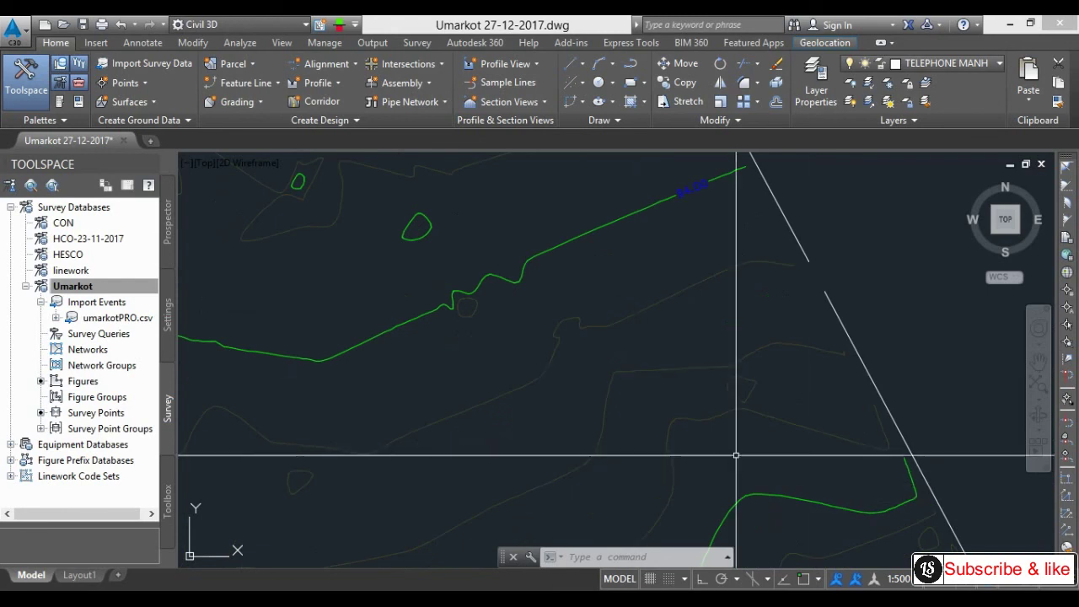
Change the surface style's major contour interval to 1 m, keeping 0.5 m minor
{"action": "left_click", "coordinate": [753, 495]}
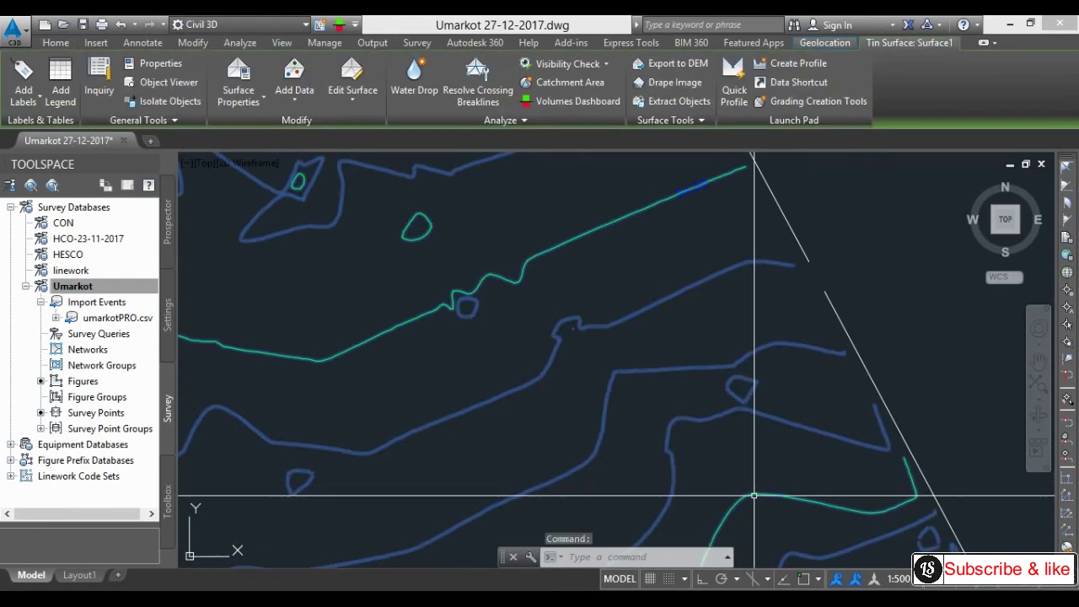
{"action": "right_click", "coordinate": [753, 495]}
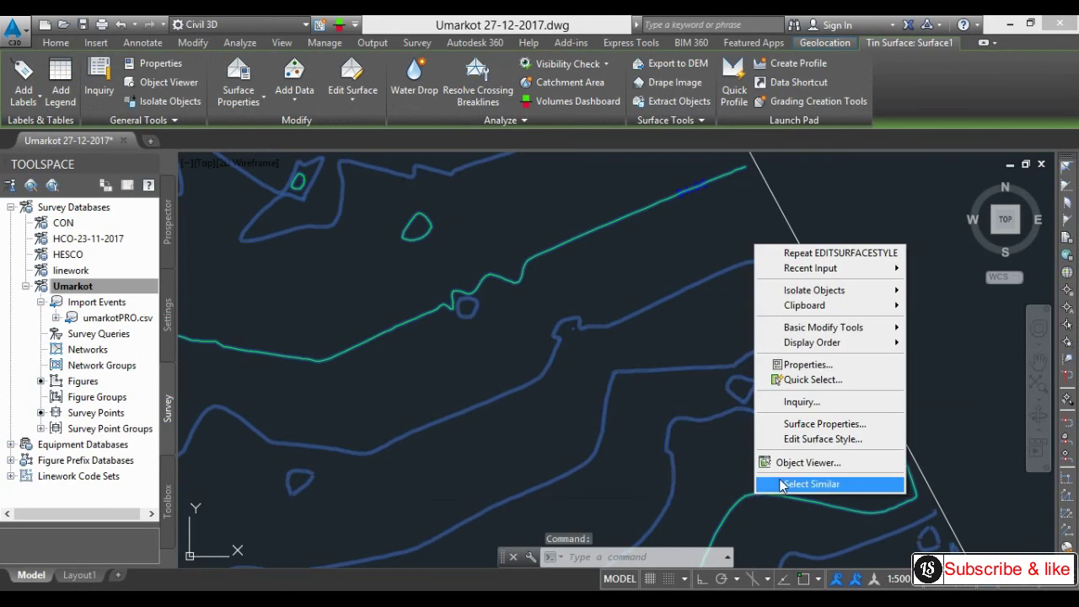
{"action": "left_click", "coordinate": [817, 441]}
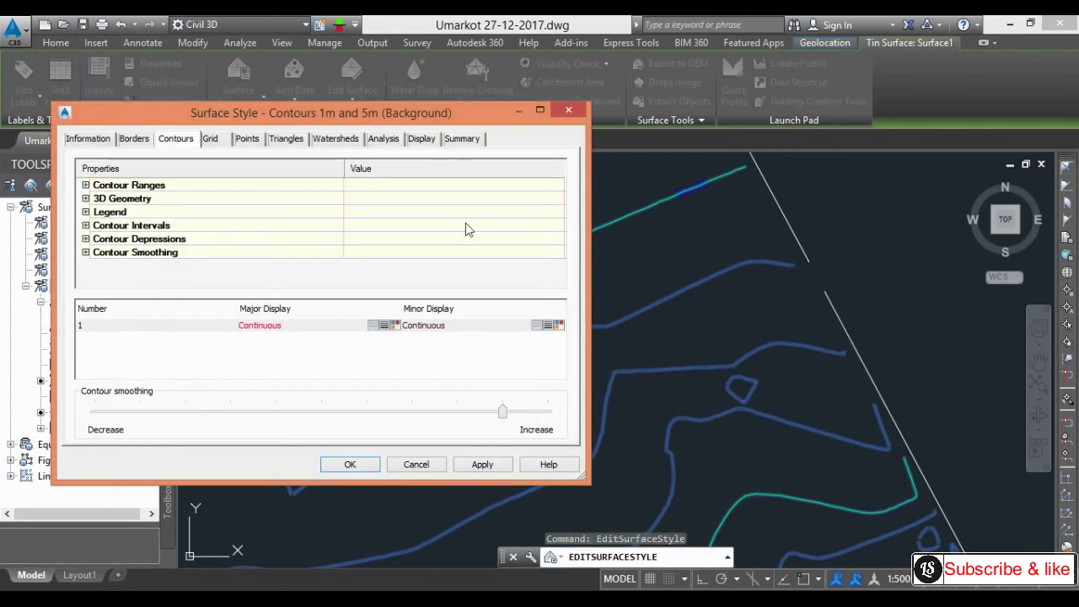
{"action": "left_click", "coordinate": [85, 225]}
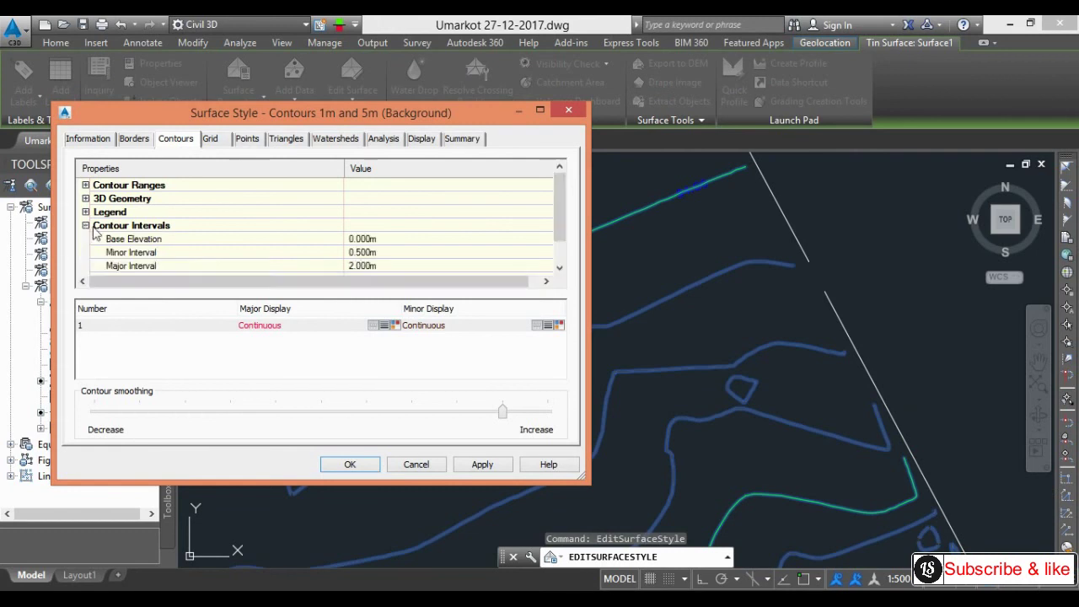
{"action": "left_click", "coordinate": [373, 266]}
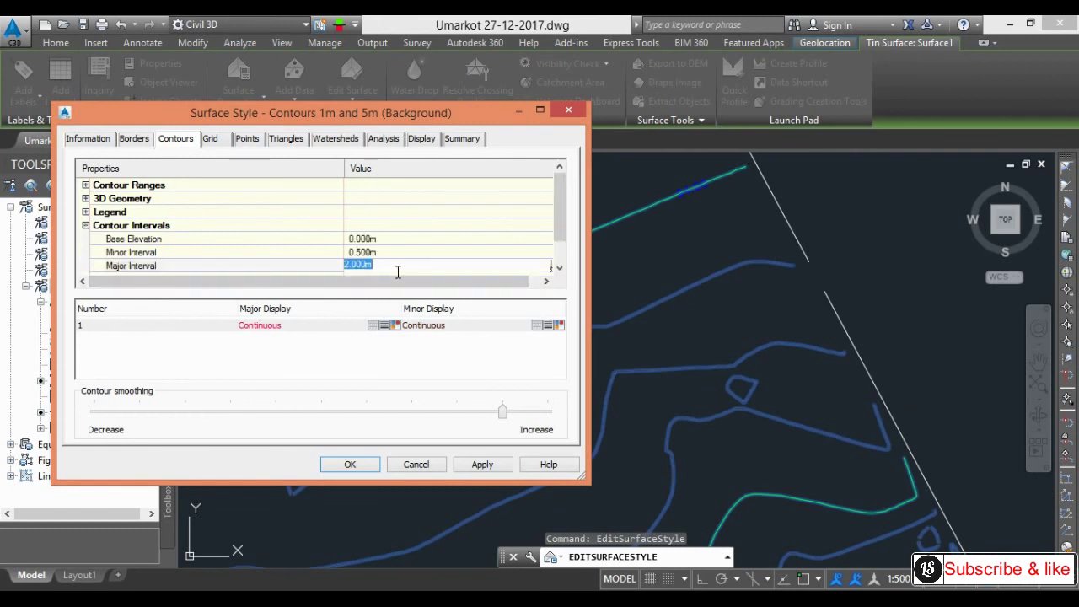
{"action": "type", "text": "1"}
{"action": "key", "text": "Return"}
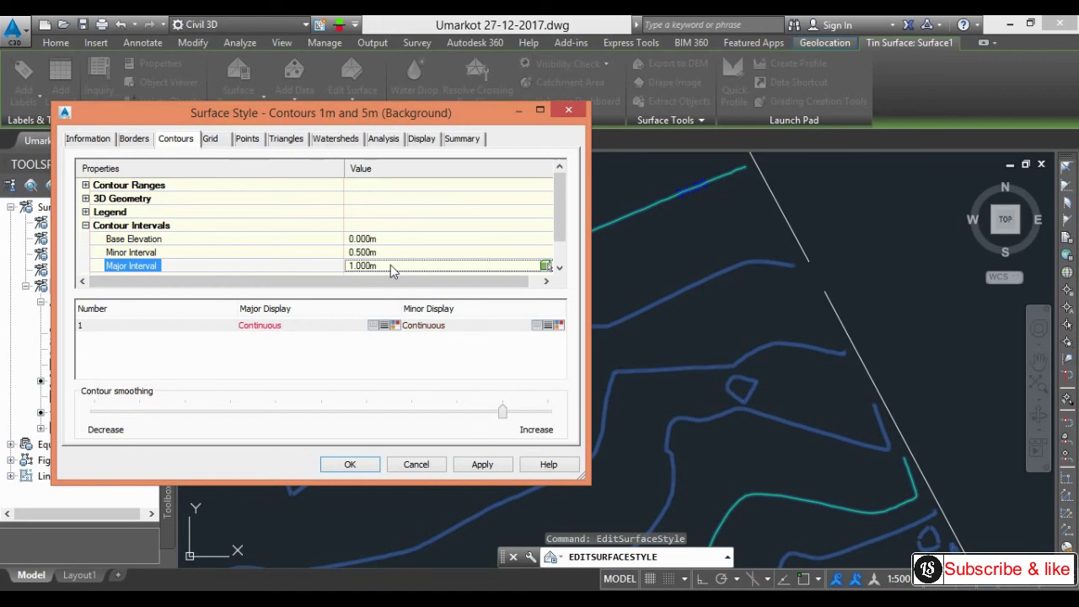
{"action": "left_click", "coordinate": [484, 464]}
{"action": "left_click", "coordinate": [372, 464]}
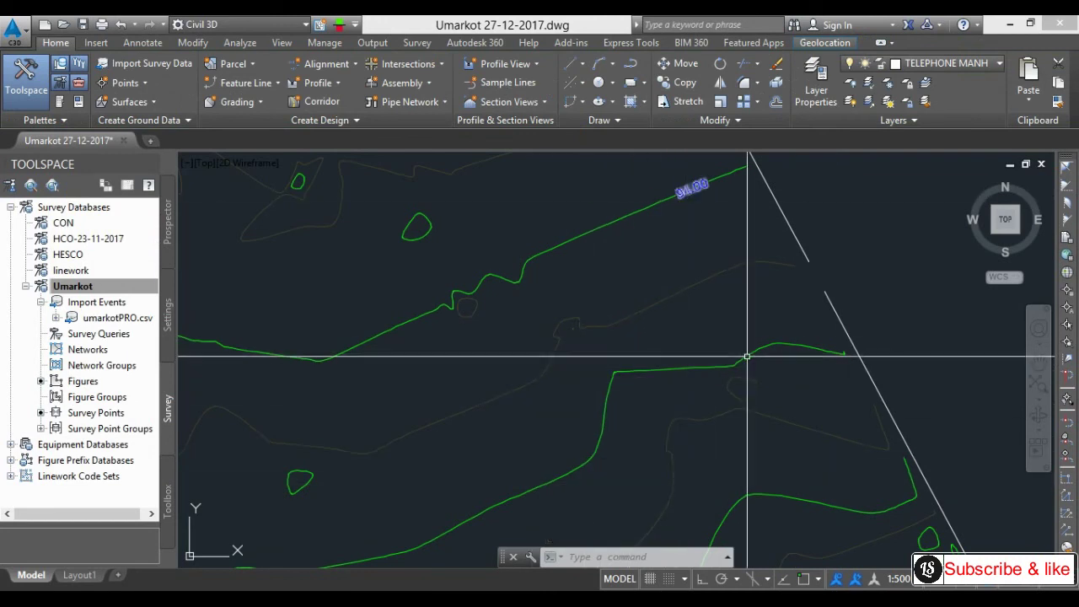
Zoom out until the whole Umarkot surface boundary is visible
{"action": "scroll", "coordinate": [821, 499], "scroll_direction": "down", "scroll_amount": 6}
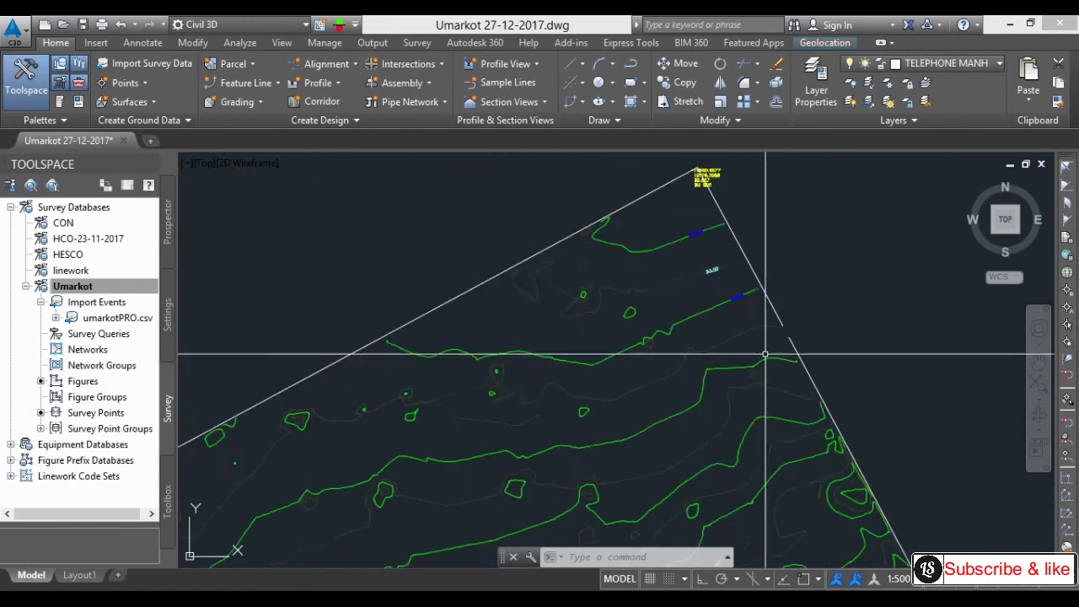
{"action": "scroll", "coordinate": [764, 390], "scroll_direction": "down", "scroll_amount": 5}
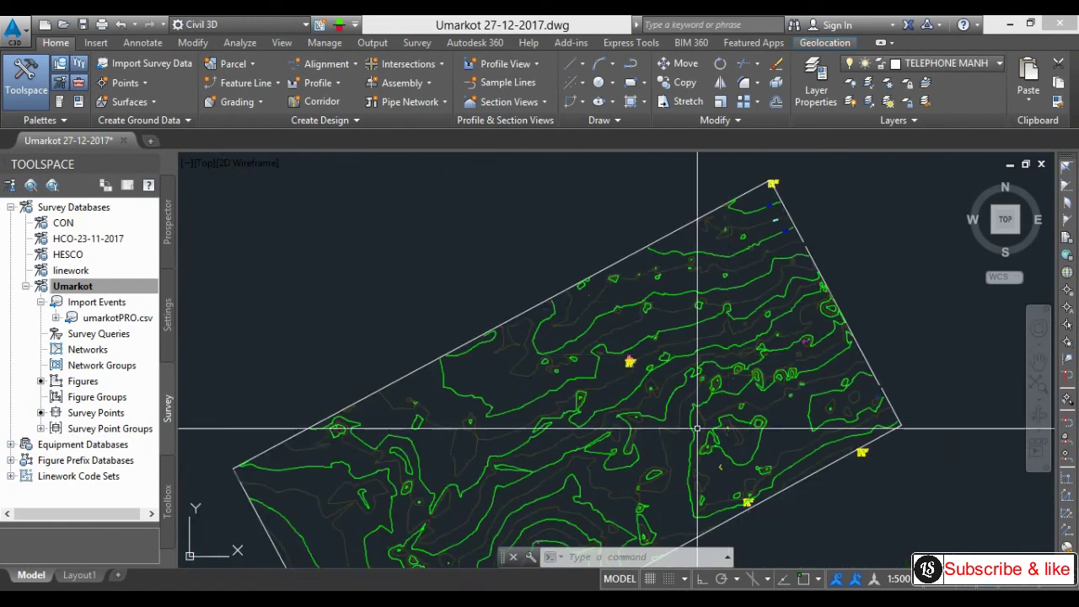
{"action": "scroll", "coordinate": [717, 405], "scroll_direction": "up", "scroll_amount": 3}
{"action": "scroll", "coordinate": [747, 346], "scroll_direction": "down", "scroll_amount": 4}
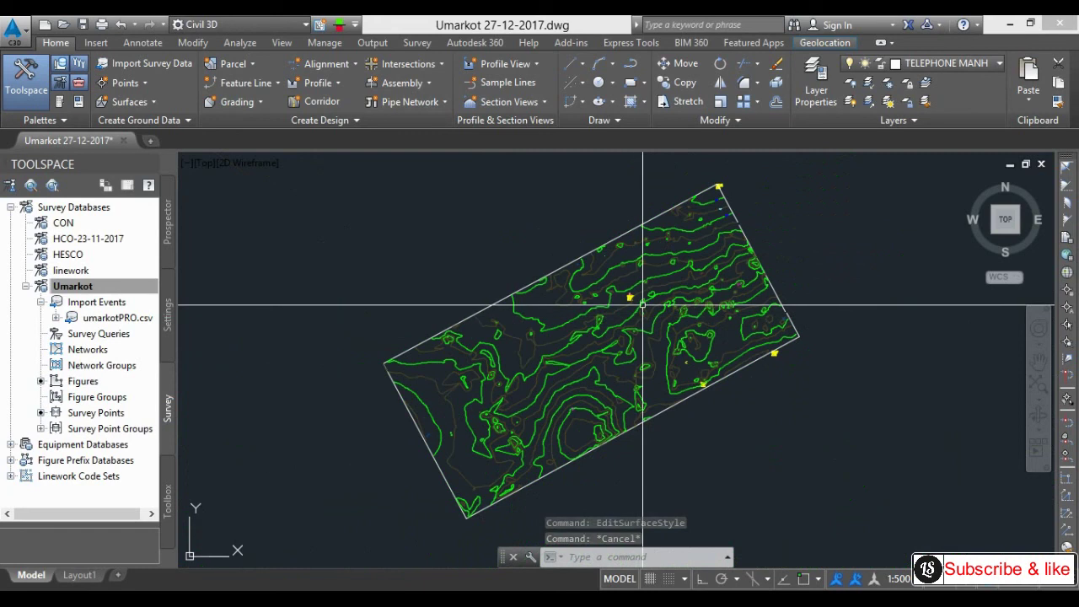